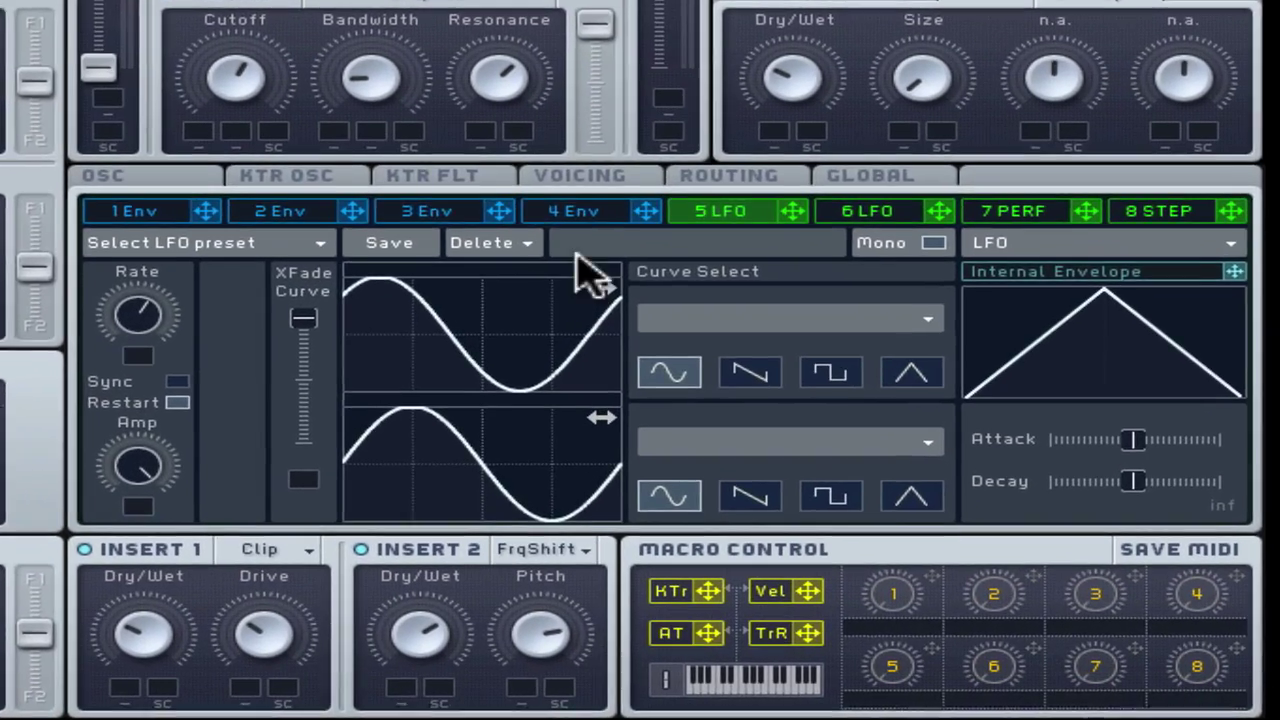
Try out envelope 4's attack and sustain levels, then lengthen envelope 1's decay.
click(595, 215)
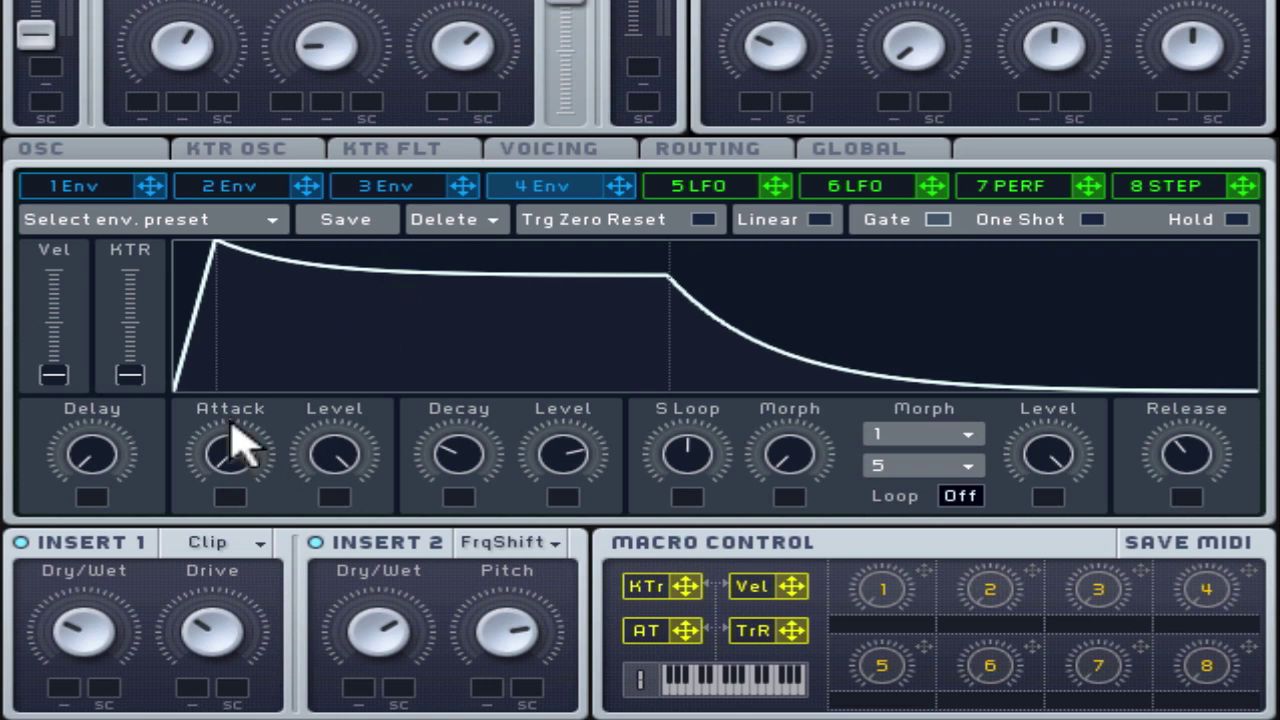
drag(231, 424, 343, 343)
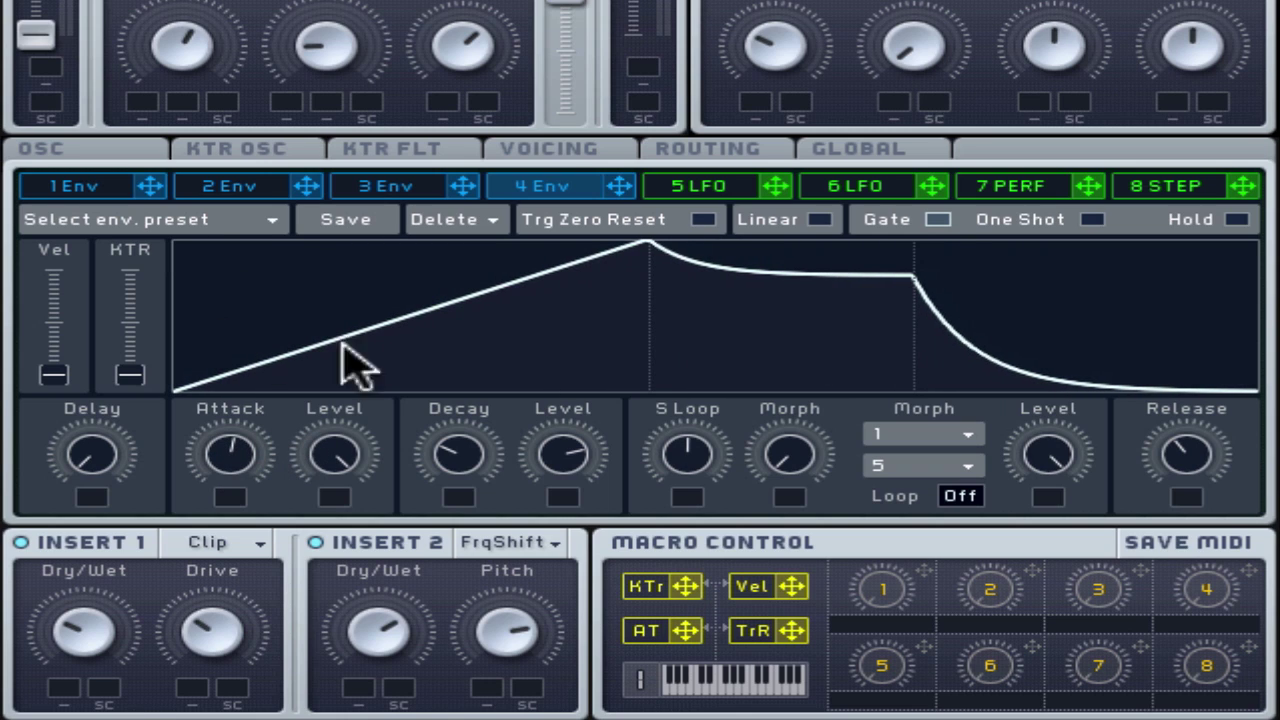
drag(571, 457, 568, 673)
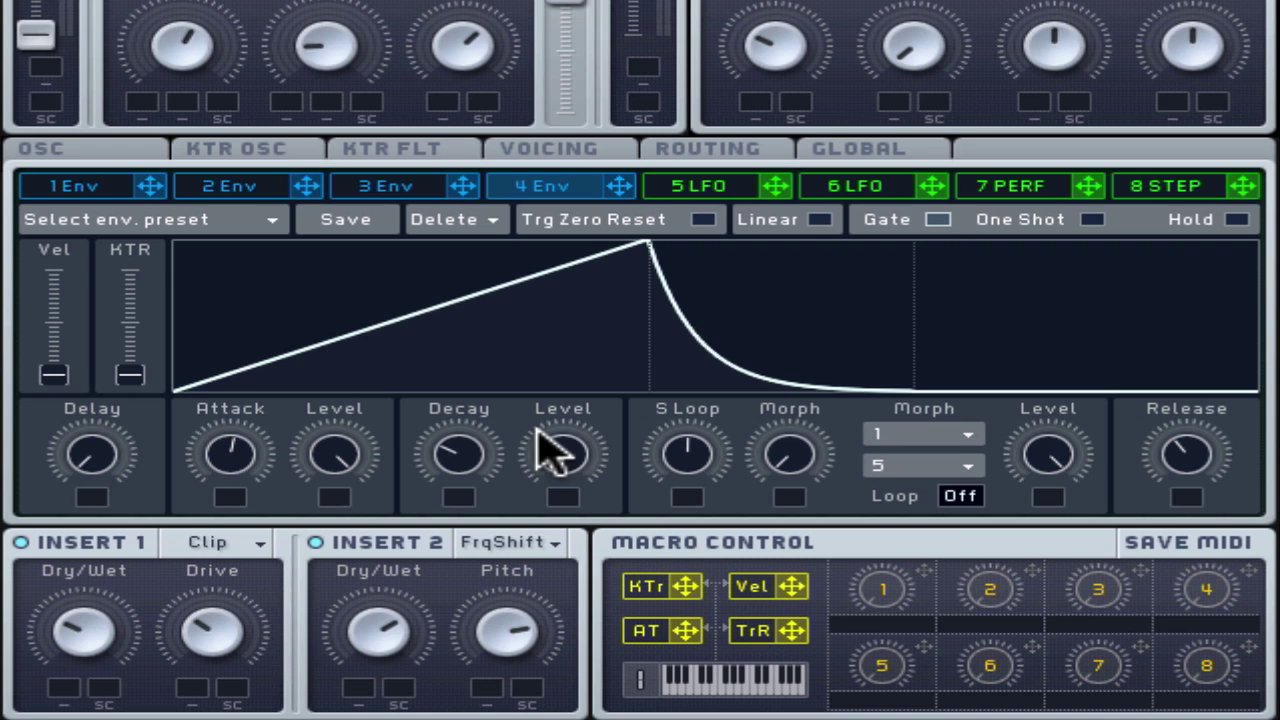
drag(571, 470, 563, 286)
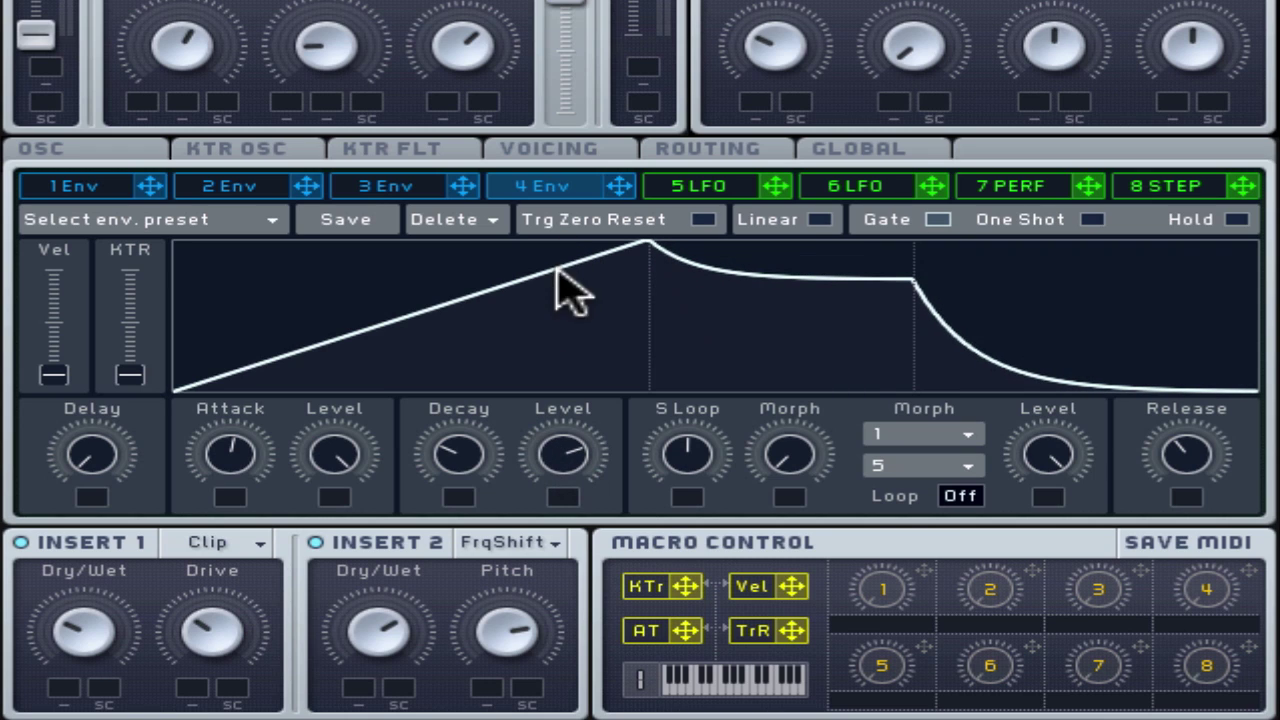
drag(240, 458, 248, 608)
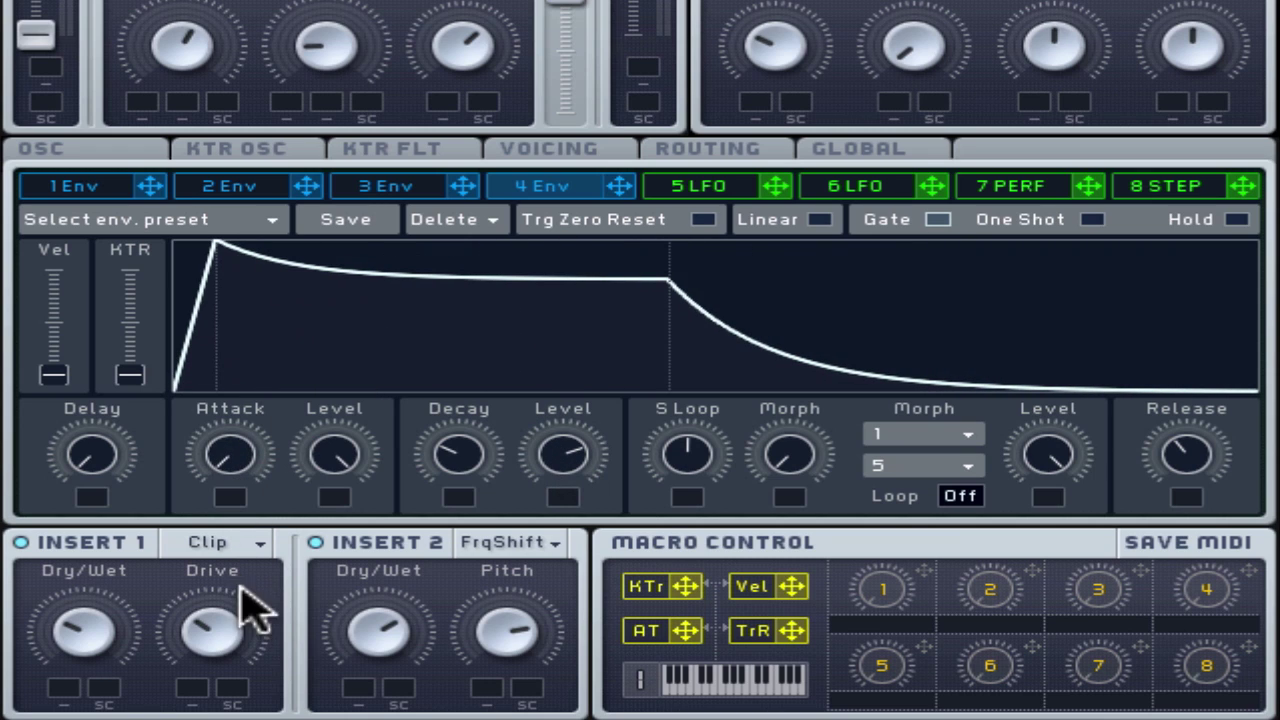
click(108, 188)
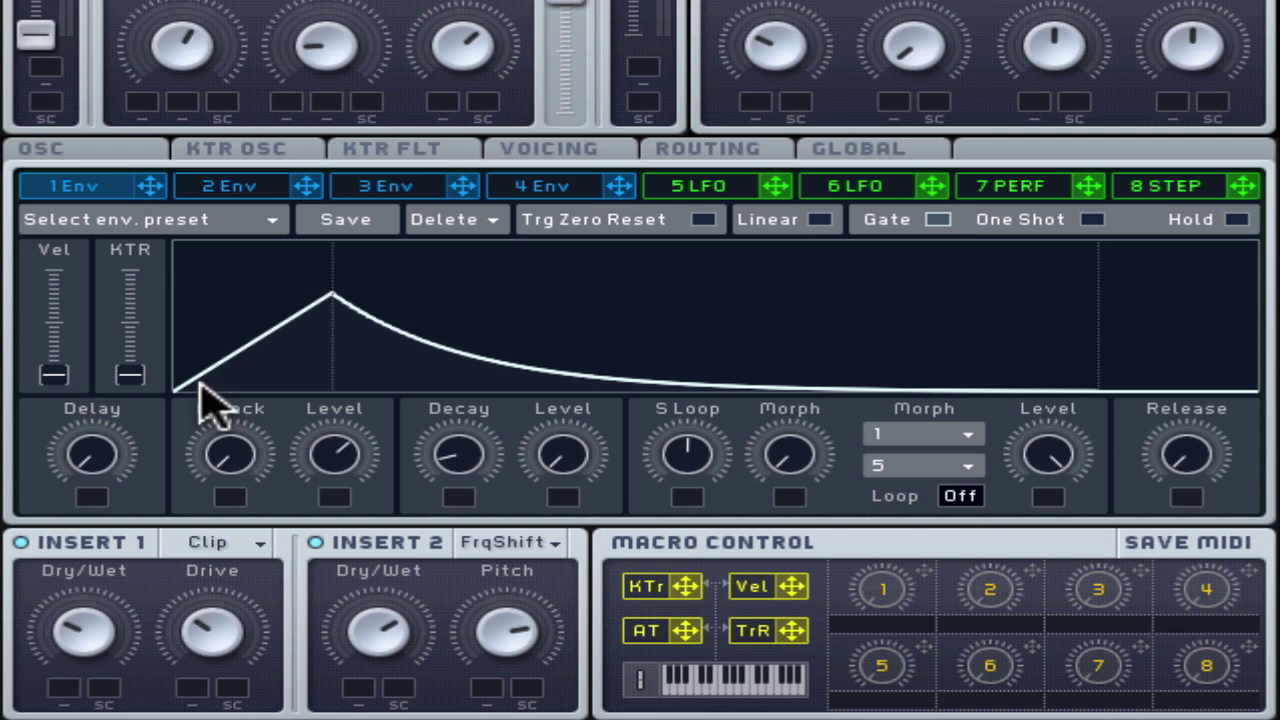
drag(457, 466, 432, 450)
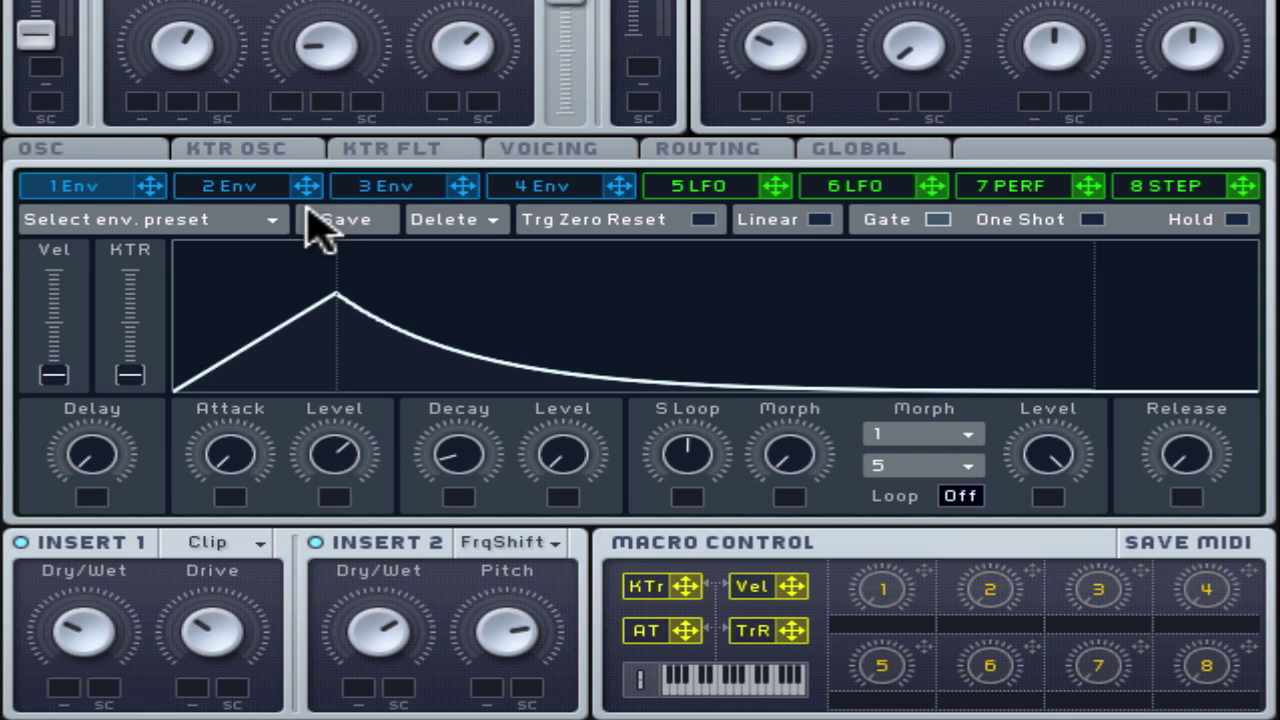
Assign envelope 2 to Filter 1 Cutoff's first mod slot with a large modulation amount.
click(270, 188)
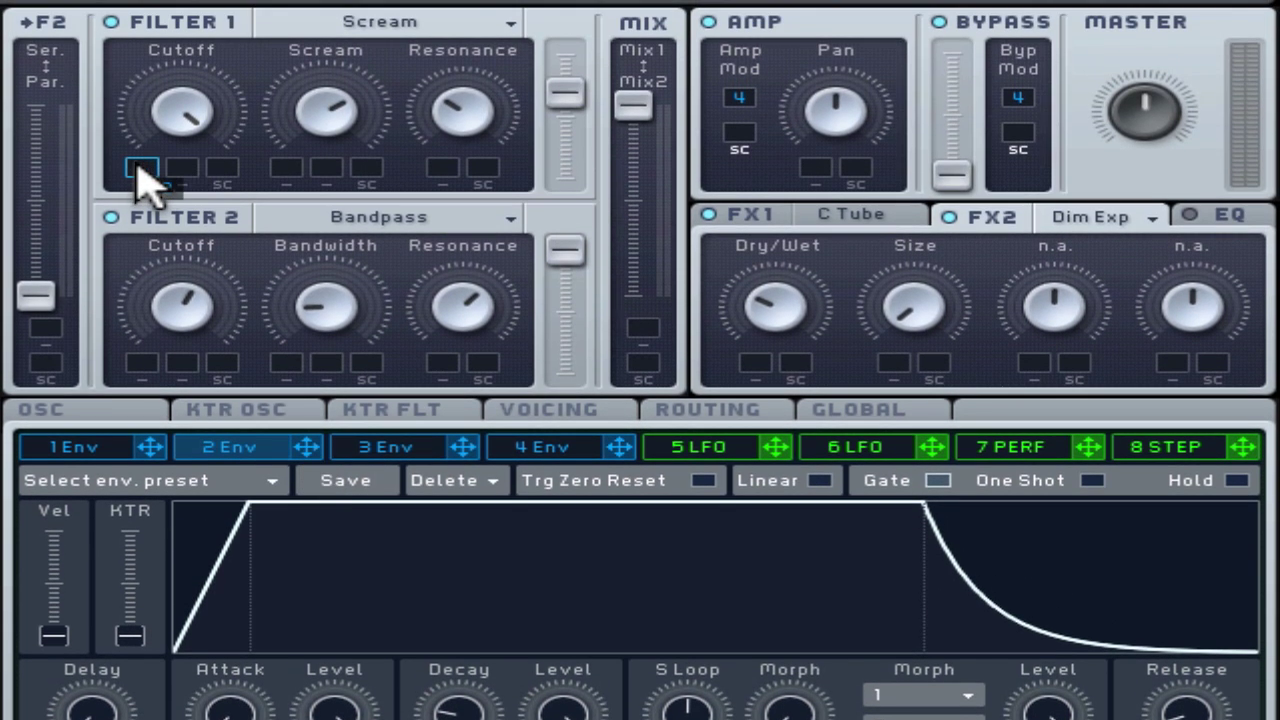
click(140, 168)
drag(140, 168, 170, 110)
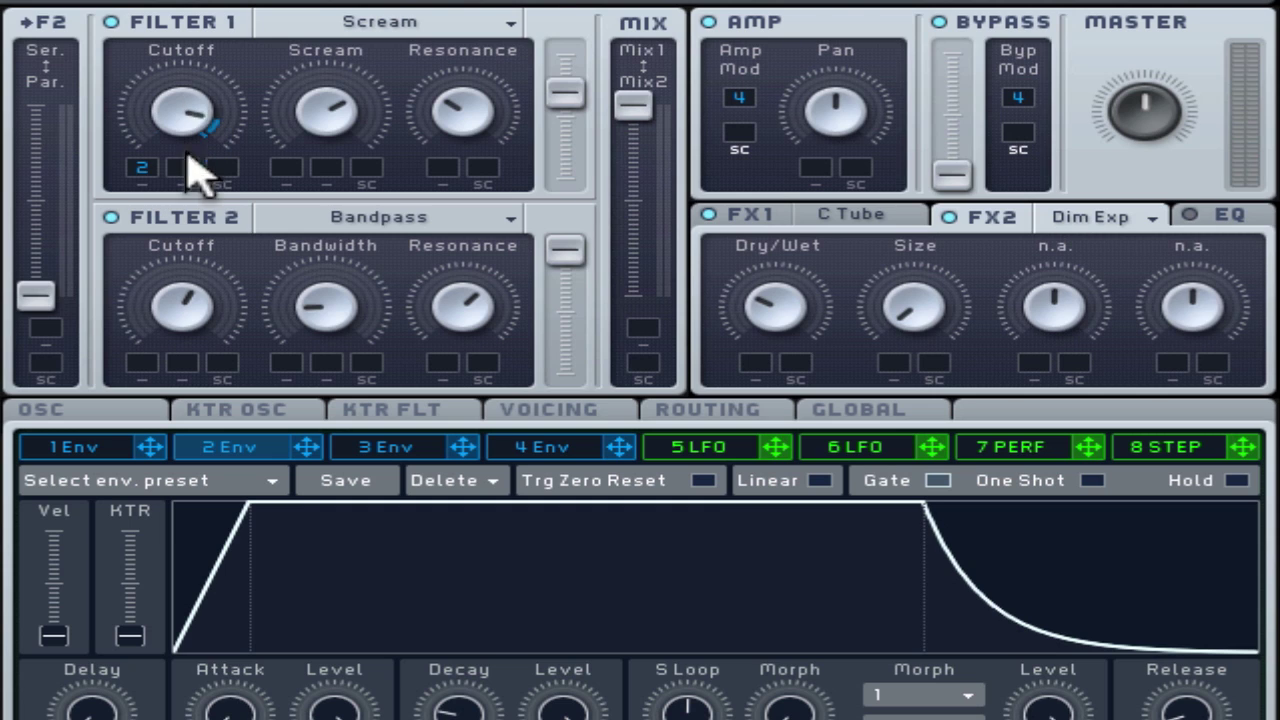
drag(182, 240, 147, 210)
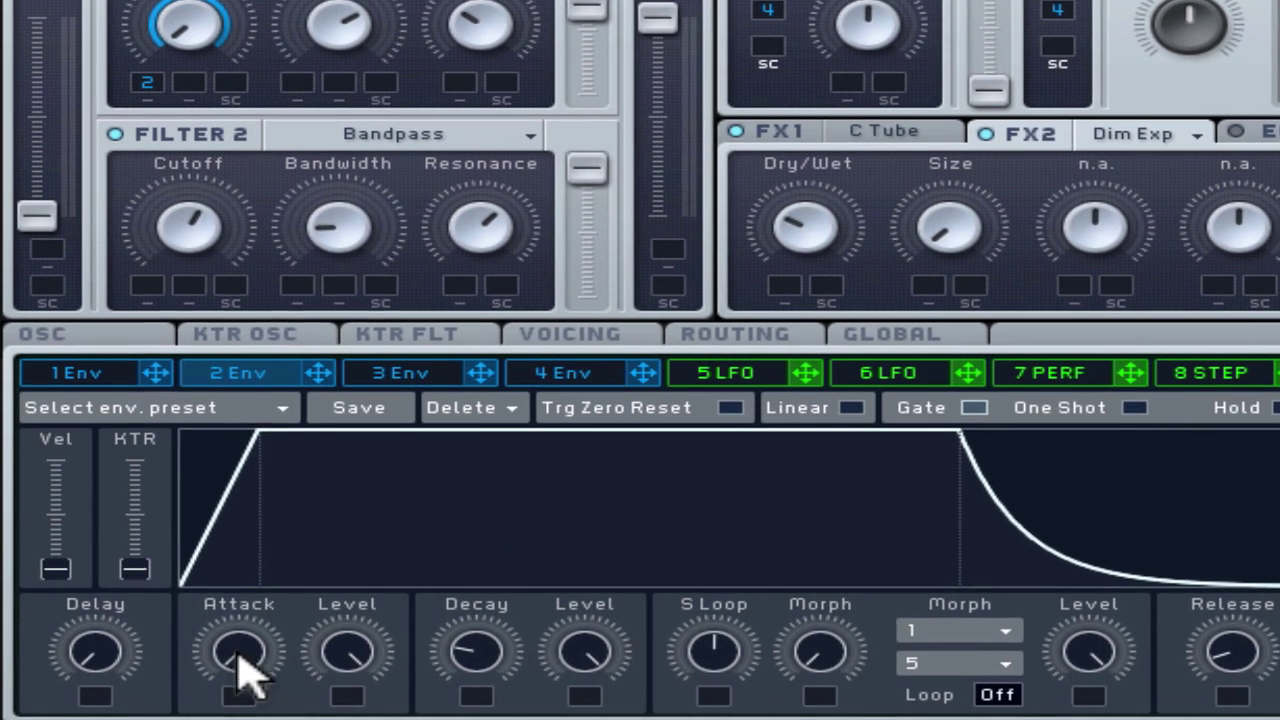
Stretch envelope 2's attack into a long rising ramp.
drag(237, 655, 240, 551)
drag(240, 643, 243, 598)
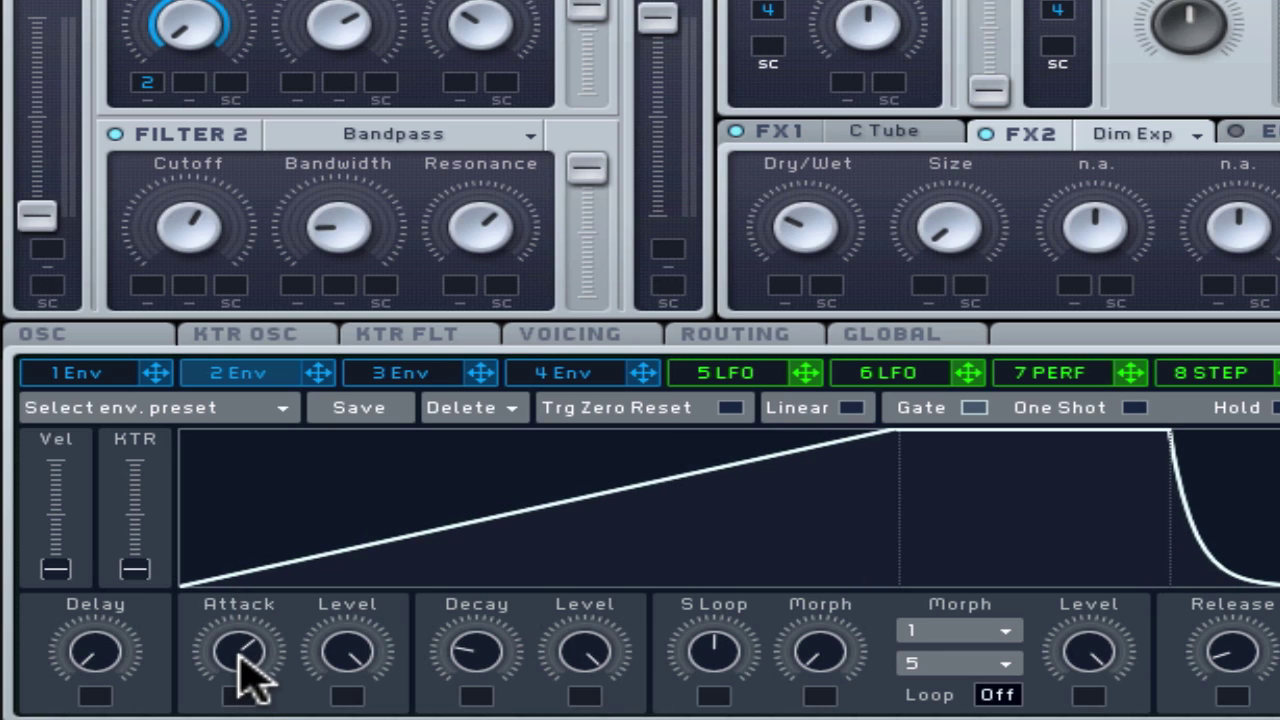
drag(239, 662, 240, 580)
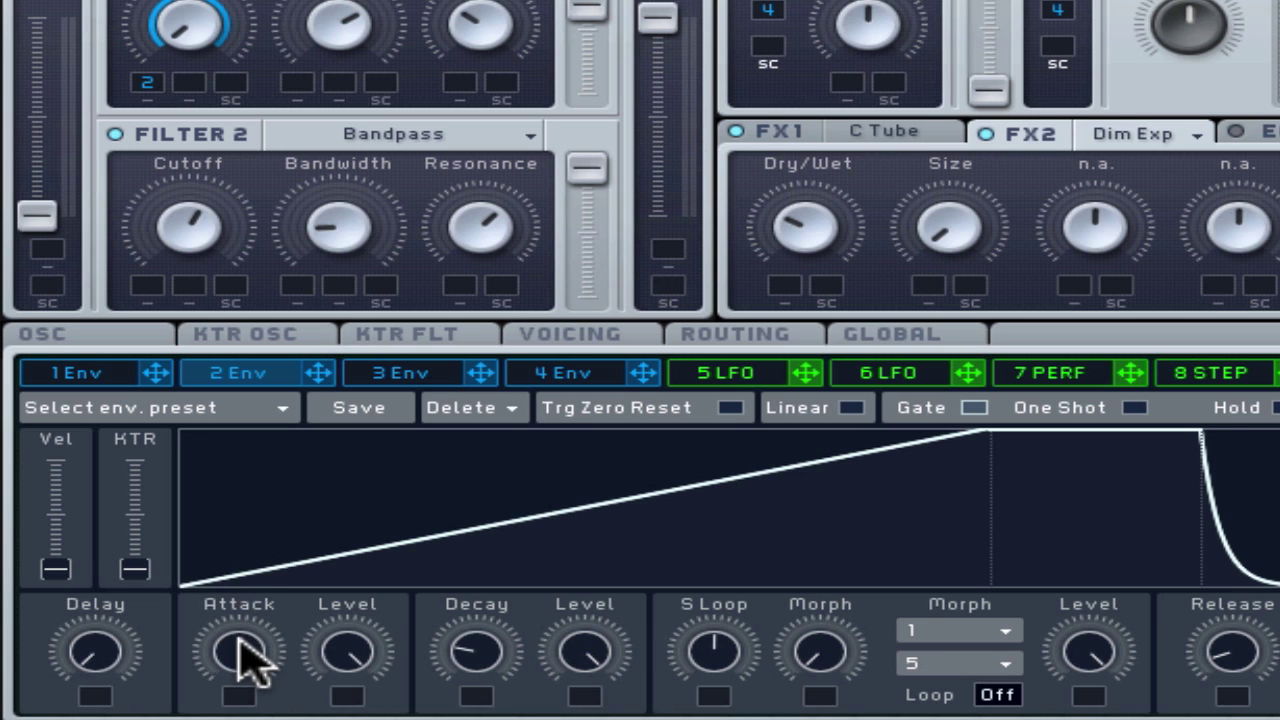
drag(243, 660, 252, 714)
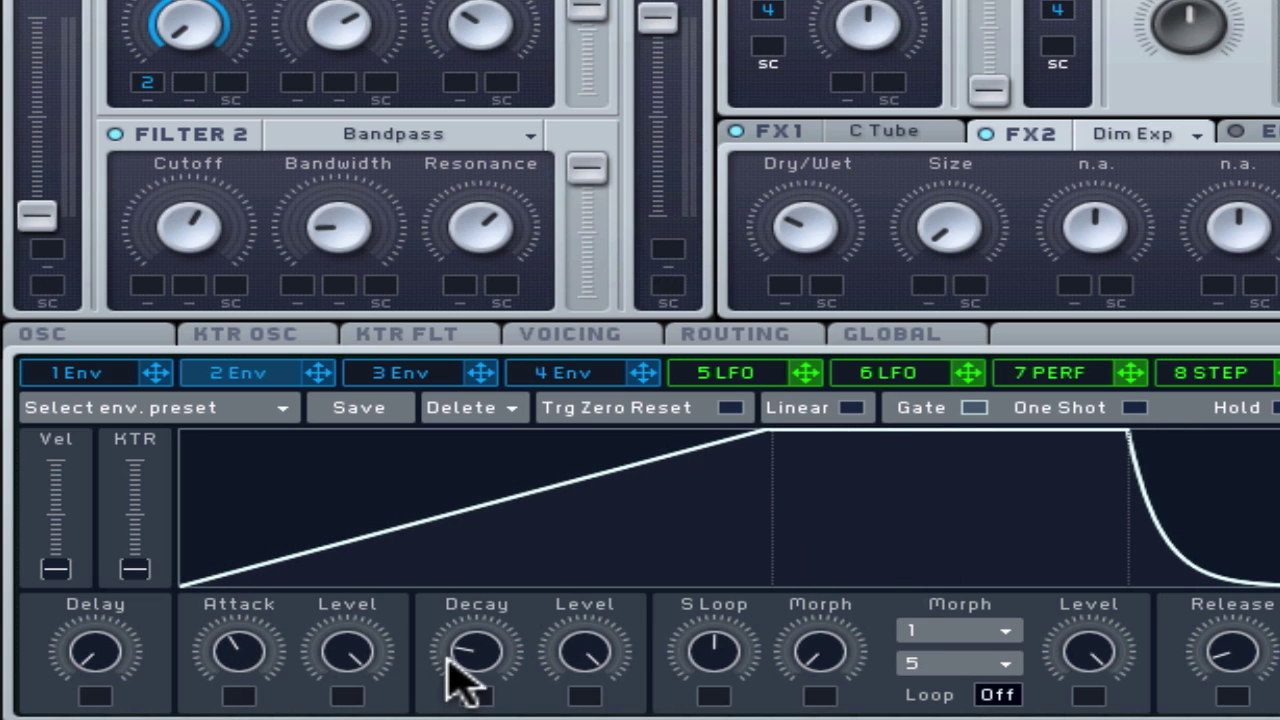
Lengthen envelope 2's decay, drop its level to zero, and keep the decay curved.
drag(474, 666, 480, 646)
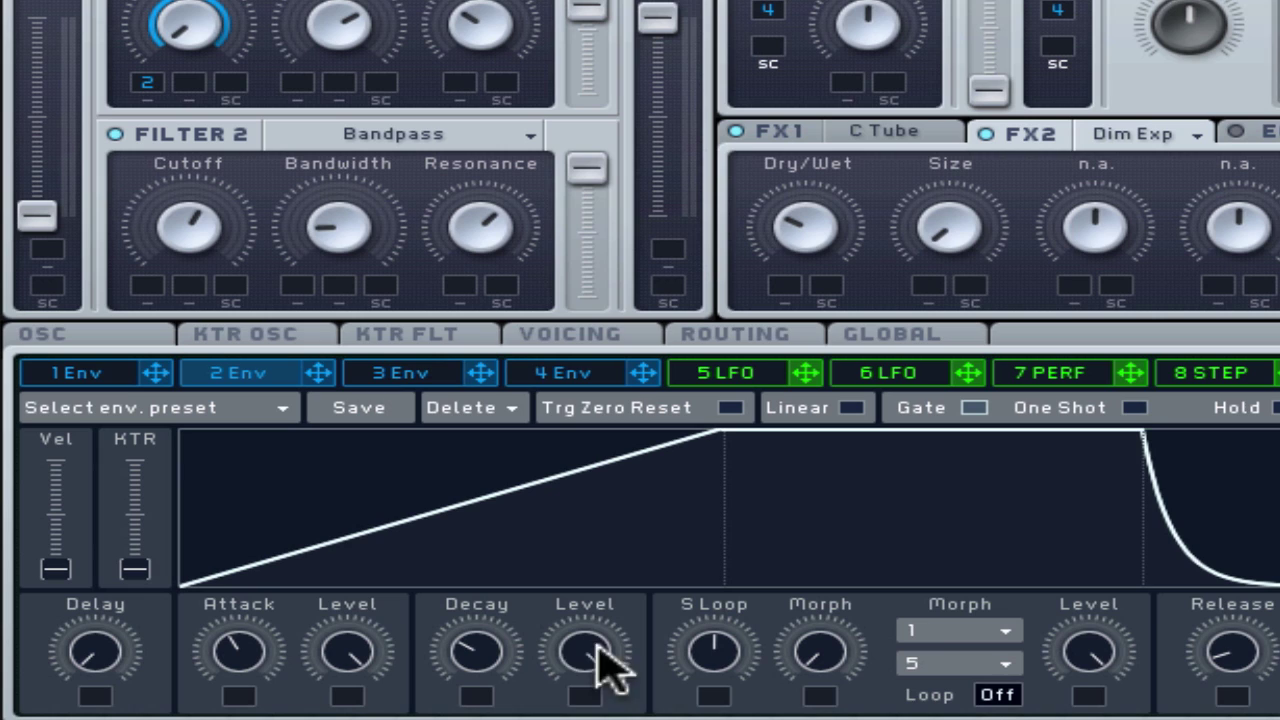
drag(591, 663, 594, 712)
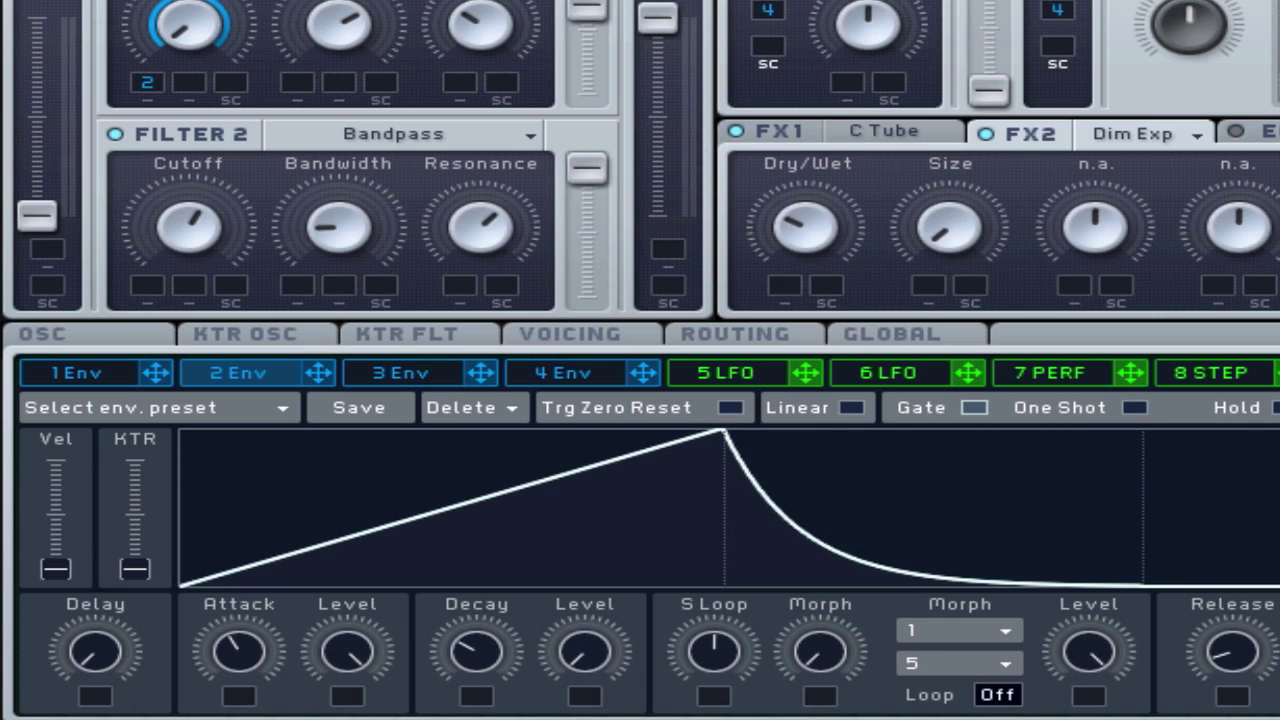
drag(243, 671, 260, 690)
click(851, 408)
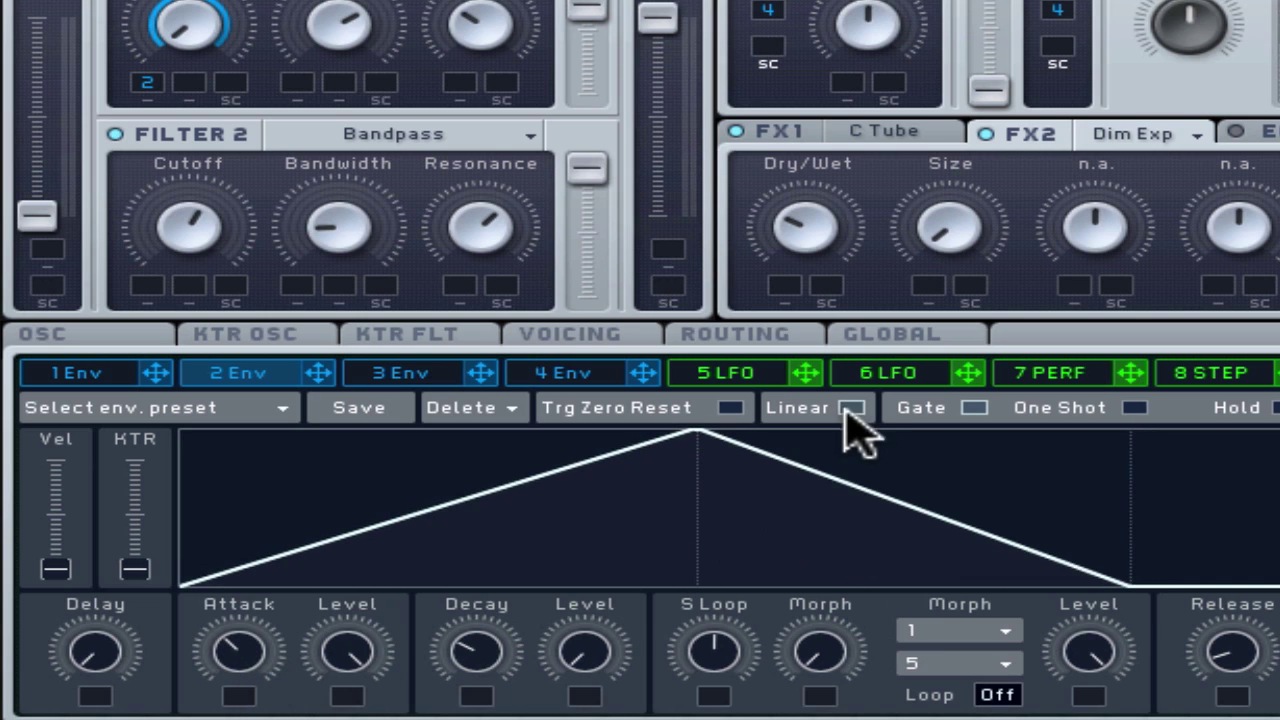
drag(527, 648, 477, 641)
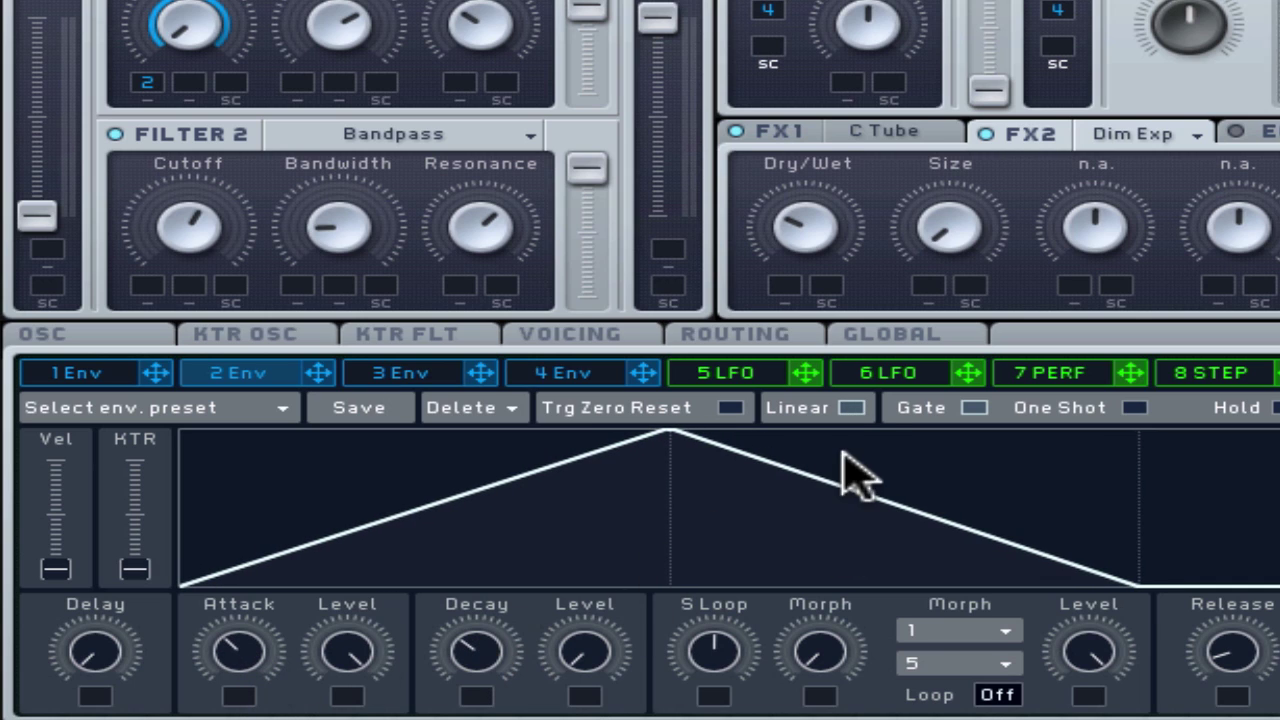
click(851, 408)
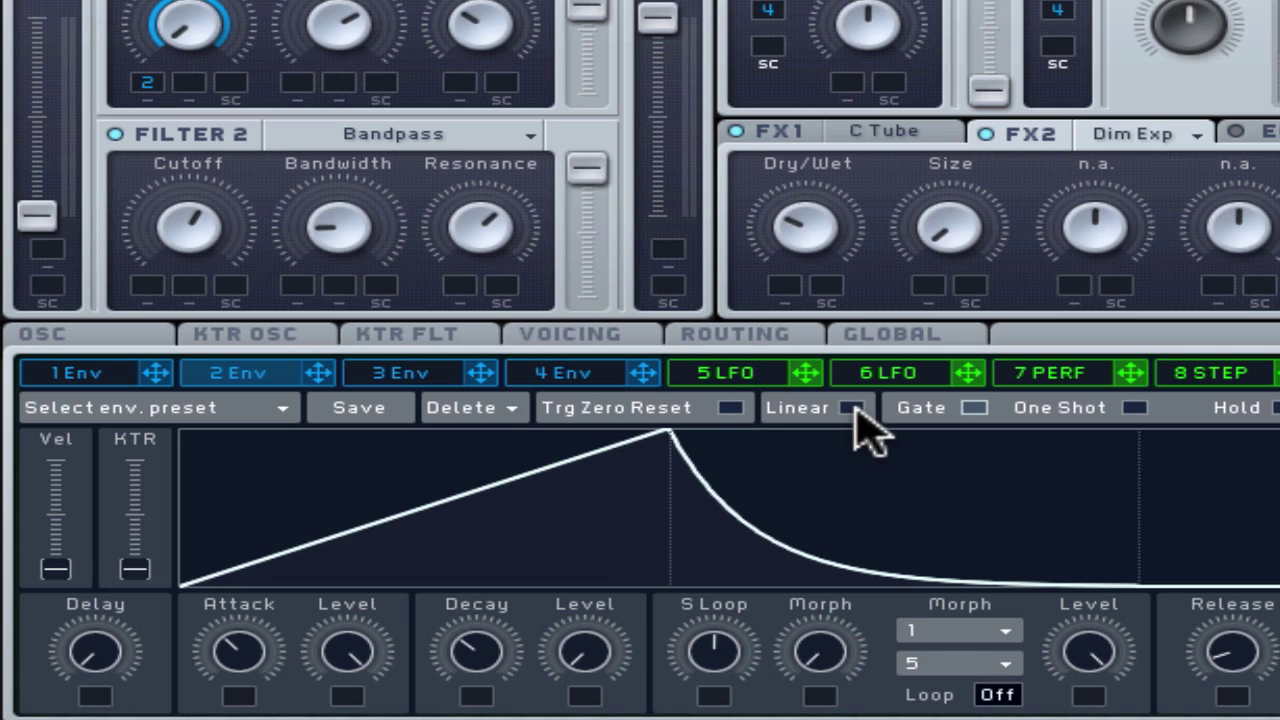
Lengthen envelope 2's decay and push its velocity sensitivity near maximum.
drag(486, 663, 481, 643)
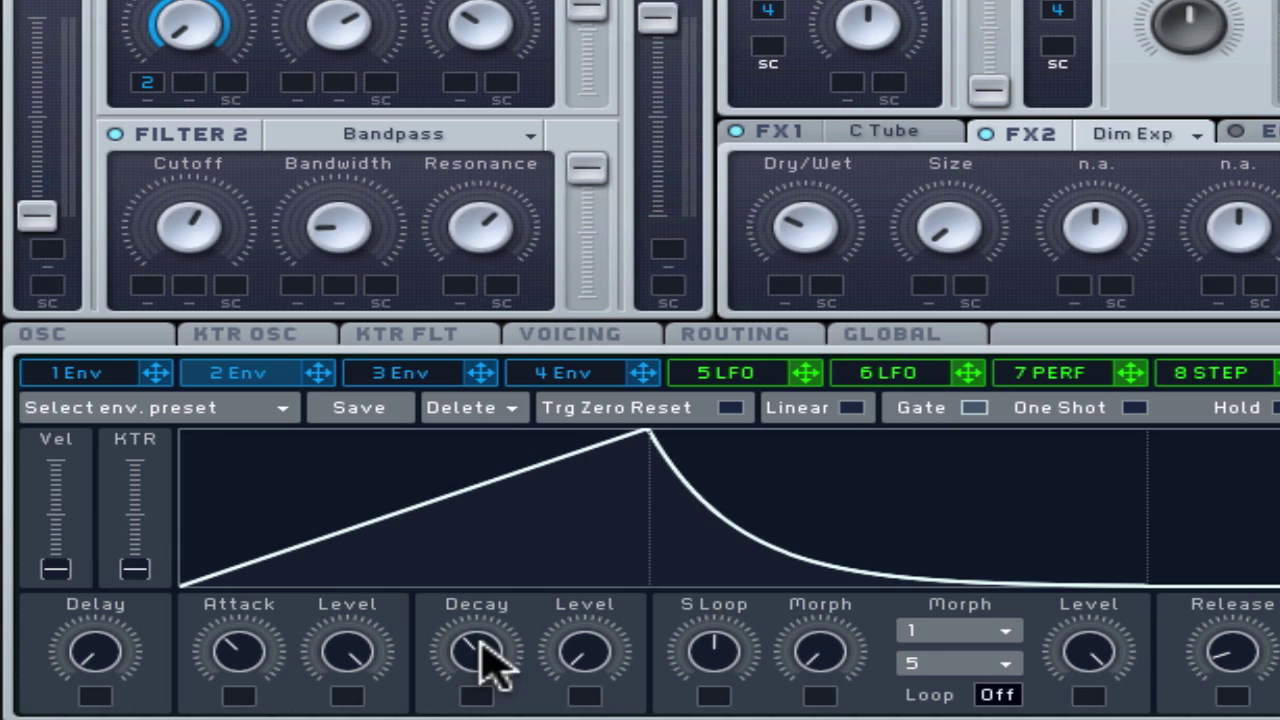
drag(55, 555, 60, 425)
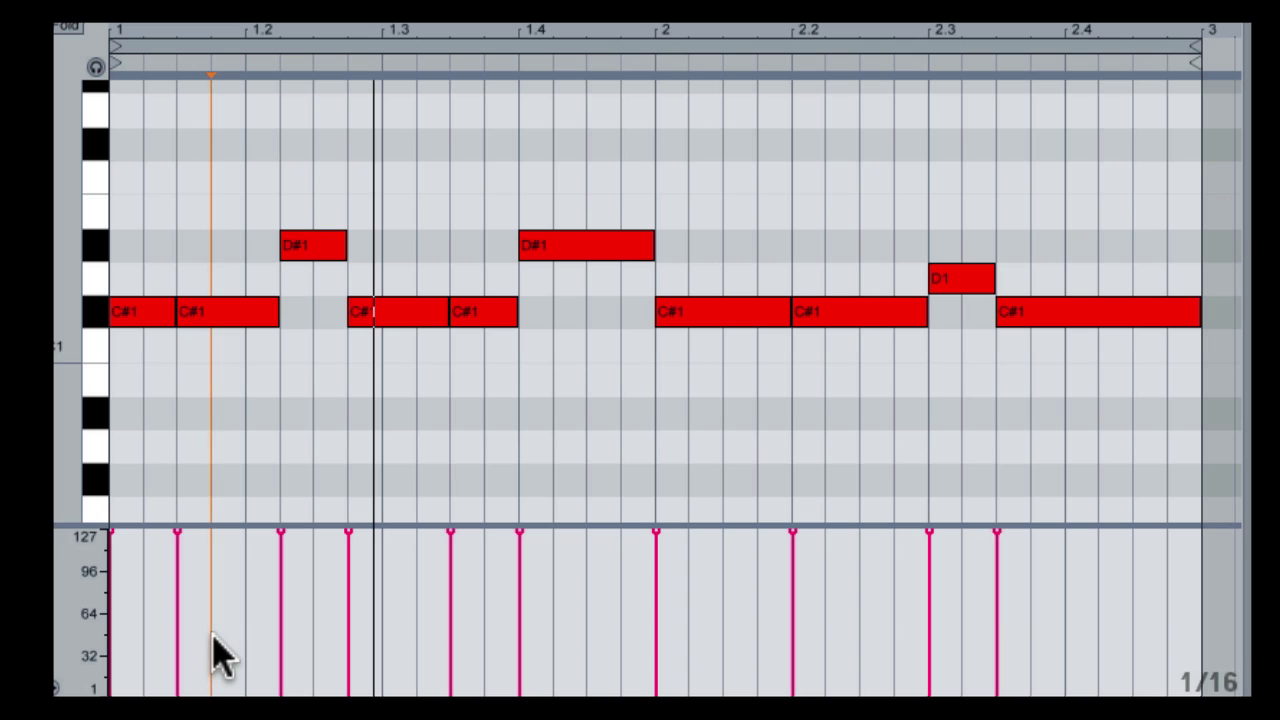
Lower note velocities: two C#1 notes to about 90, D#1 to about 86, last C#1 to 105.
click(180, 540)
drag(180, 540, 180, 580)
click(349, 545)
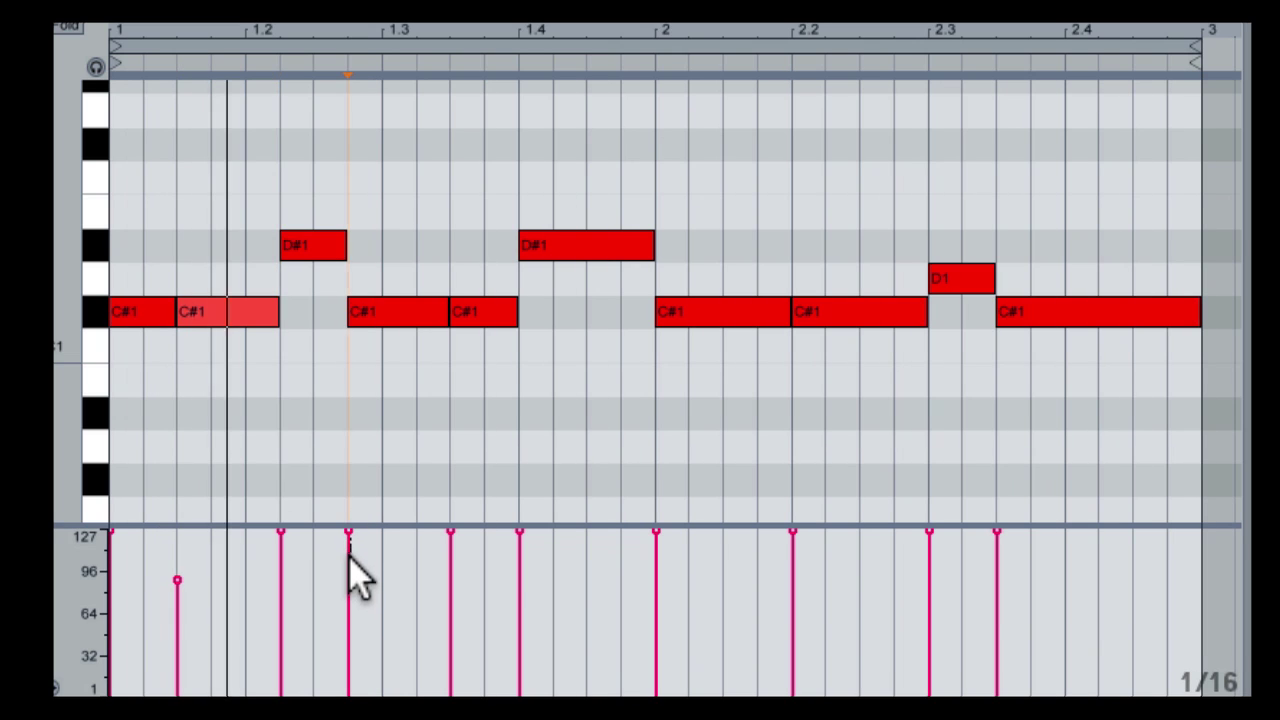
drag(349, 545, 349, 580)
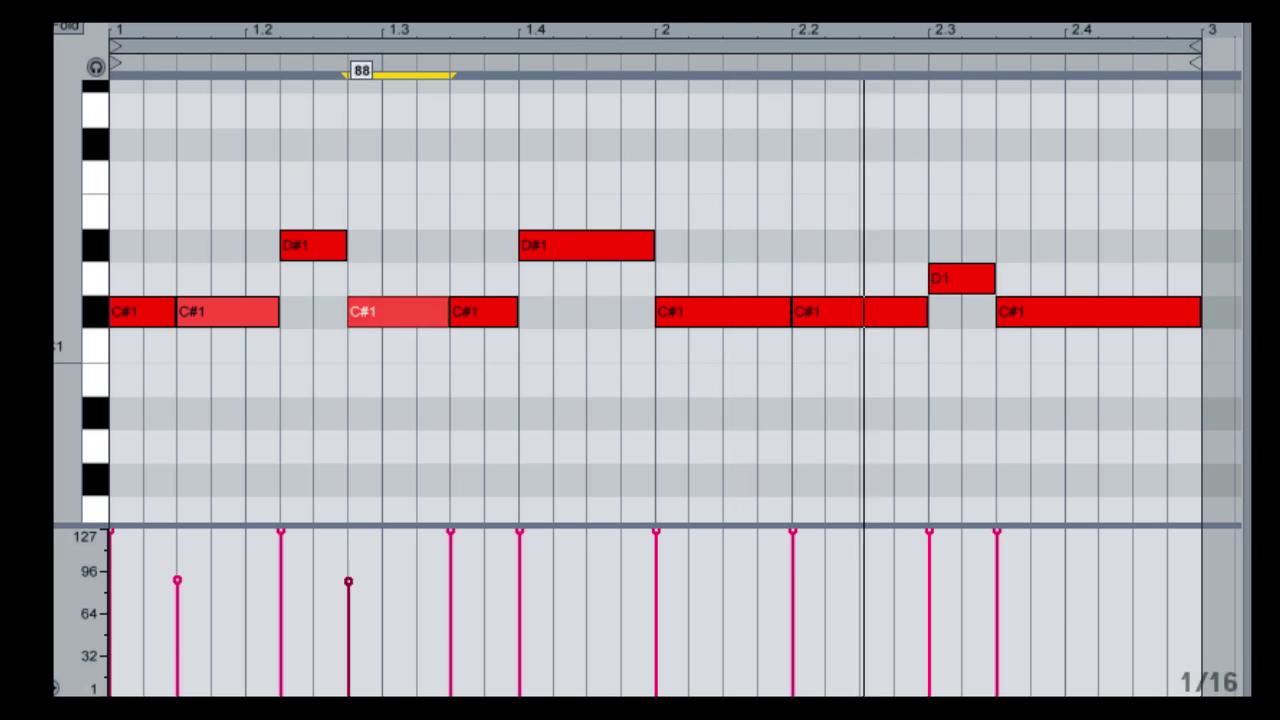
click(520, 540)
drag(520, 535, 520, 591)
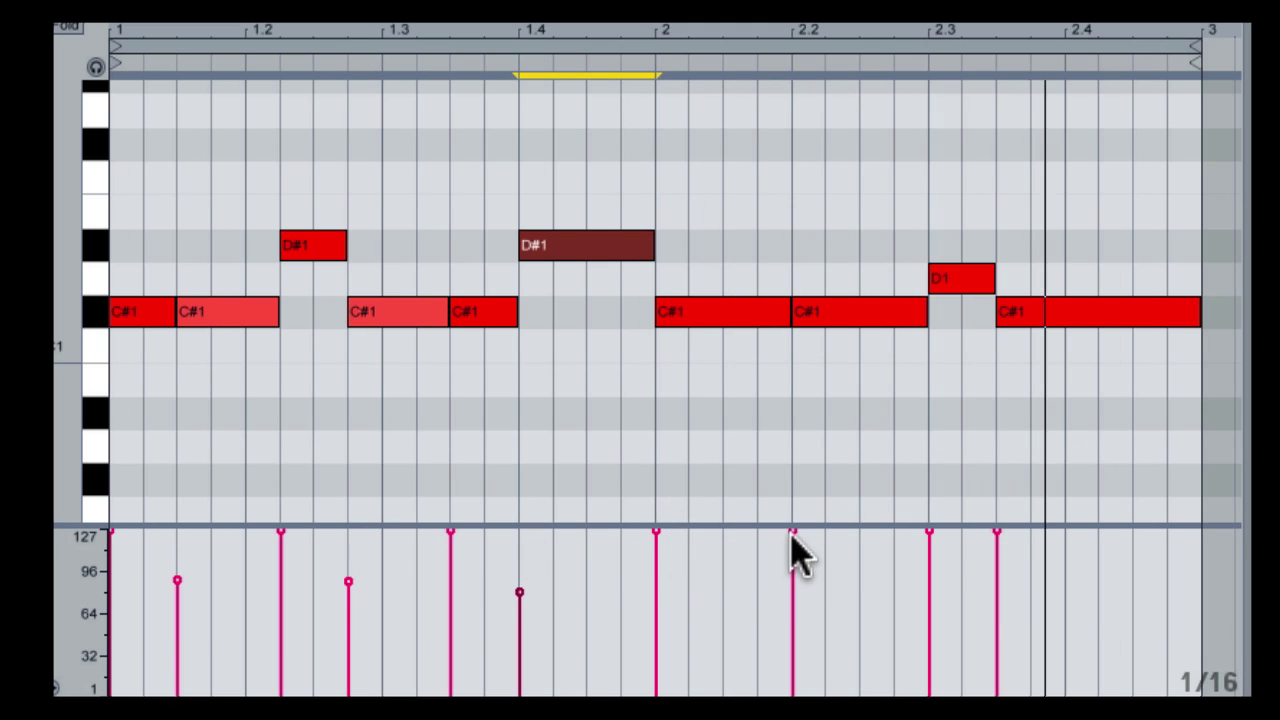
drag(792, 540, 792, 549)
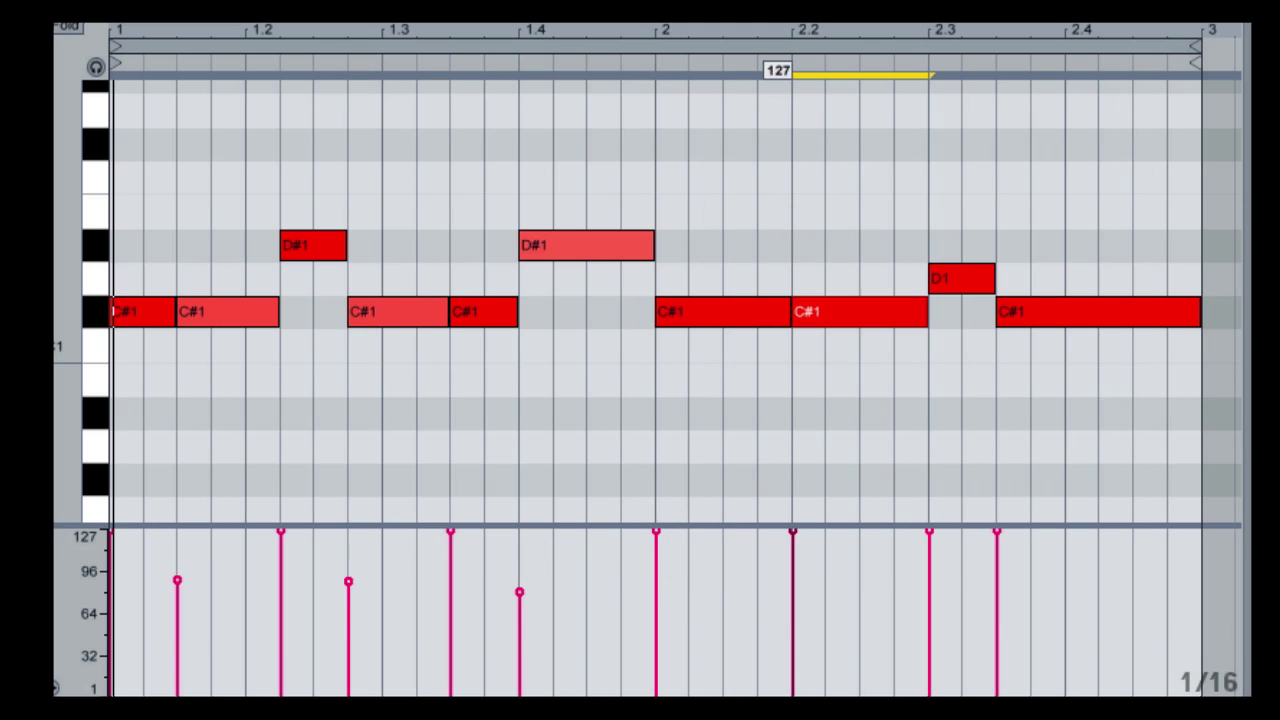
click(997, 543)
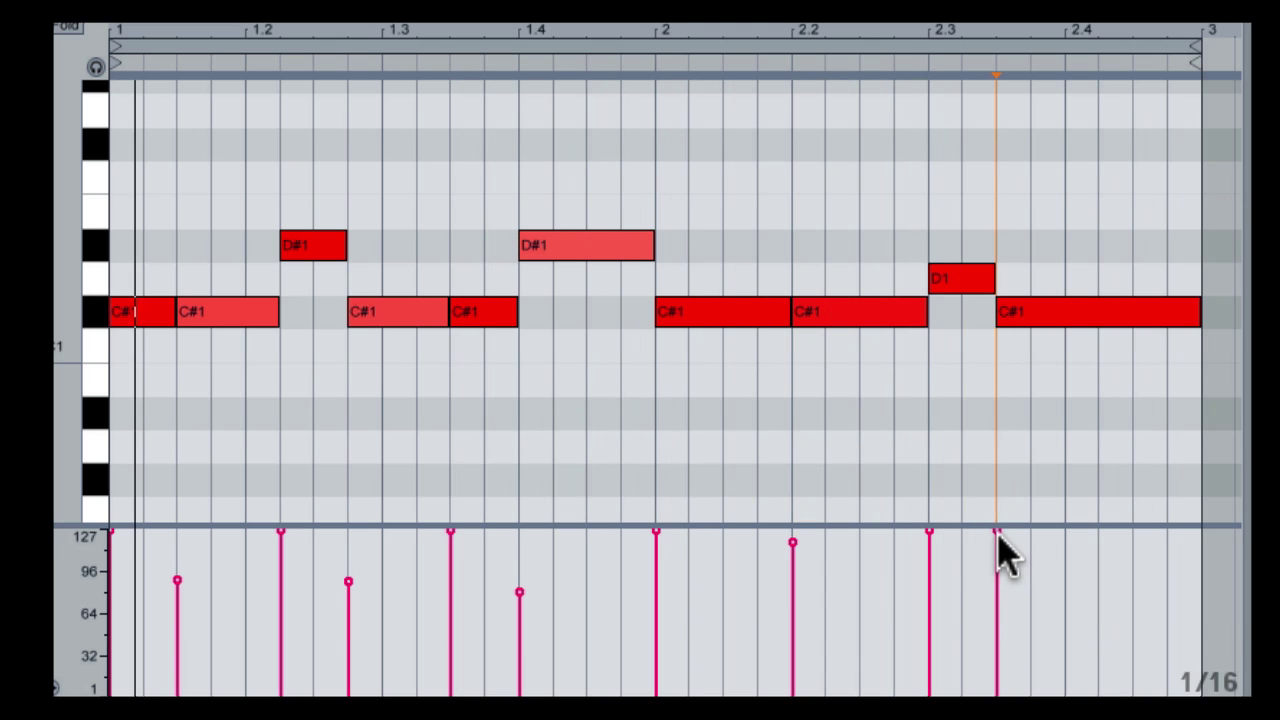
drag(997, 535, 998, 548)
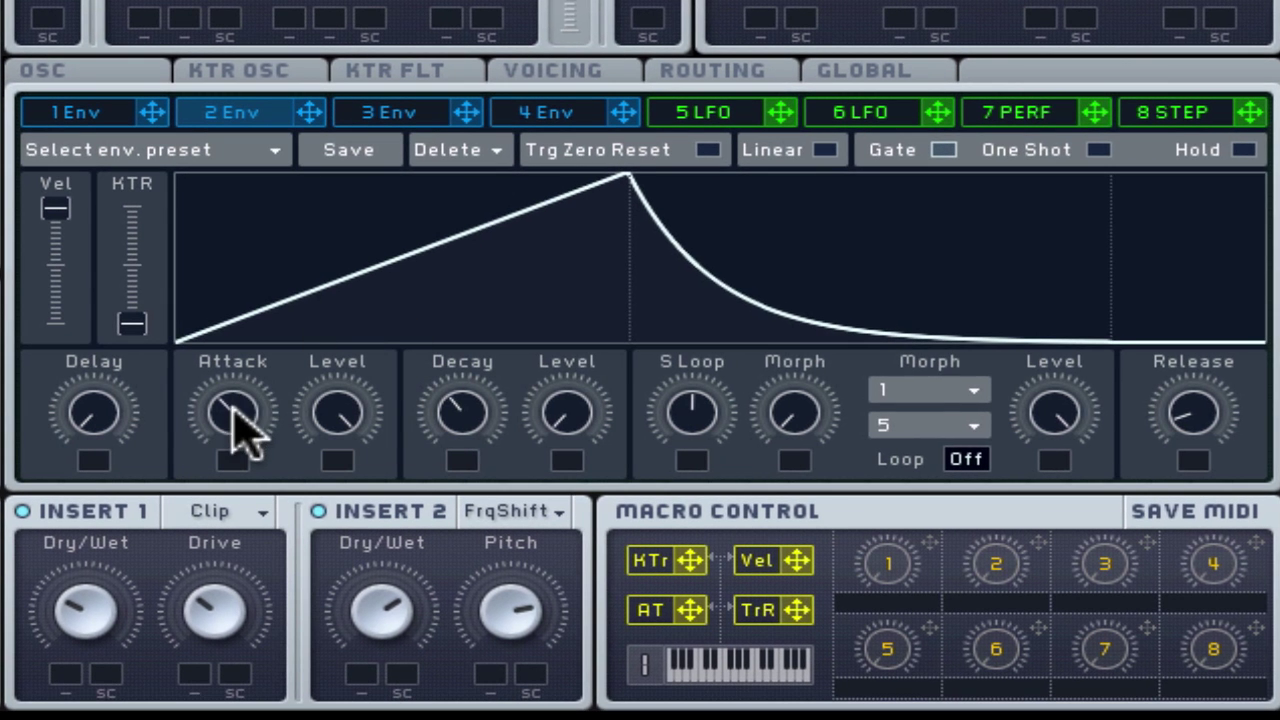
Turn envelope 2's Attack knob up slightly for a longer linear rise.
mouse_move(243, 429)
mouse_down()
mouse_move(237, 375)
mouse_move(245, 411)
mouse_up()
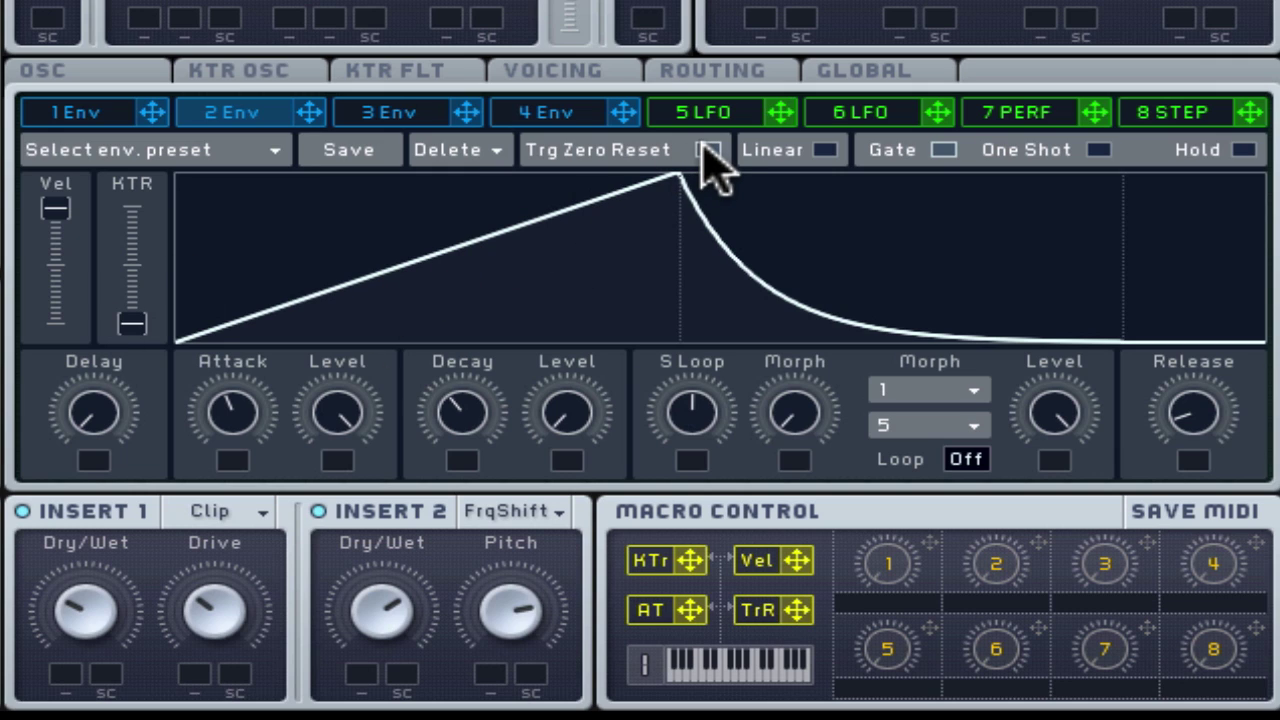
Turn envelope 2's Attack knob down a touch so the peak arrives earlier.
drag(228, 424, 226, 437)
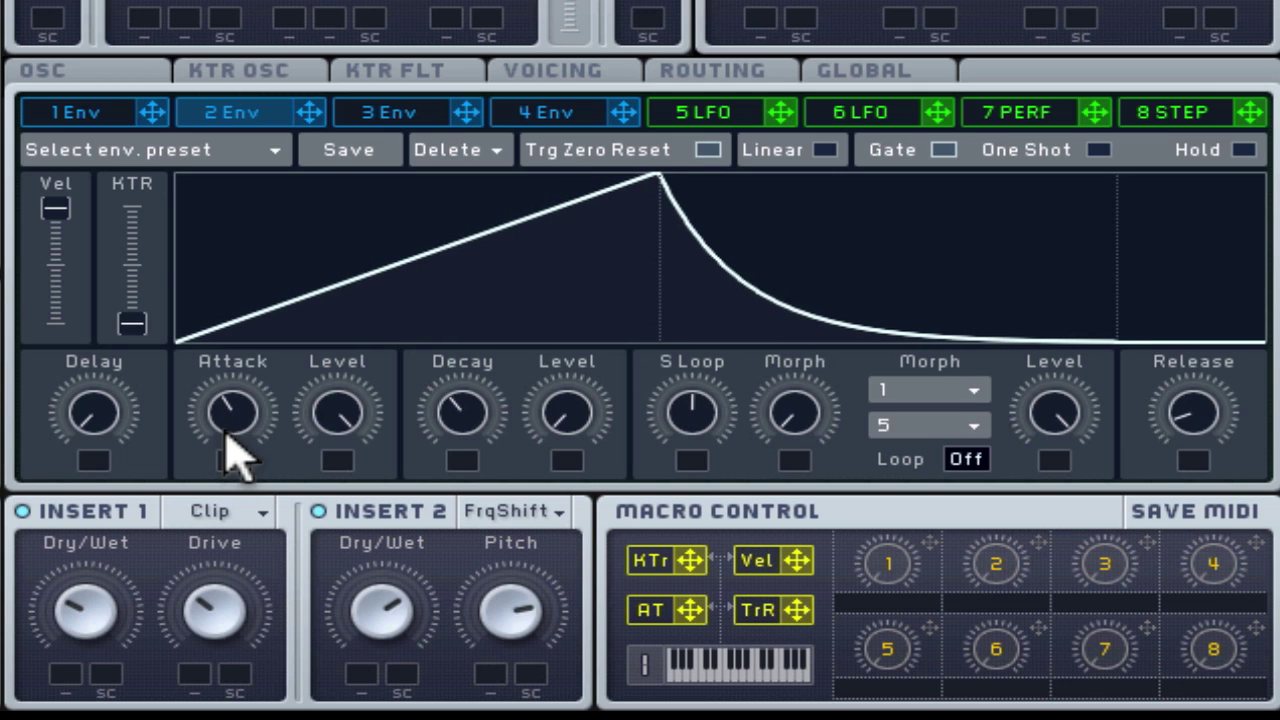
drag(226, 438, 226, 436)
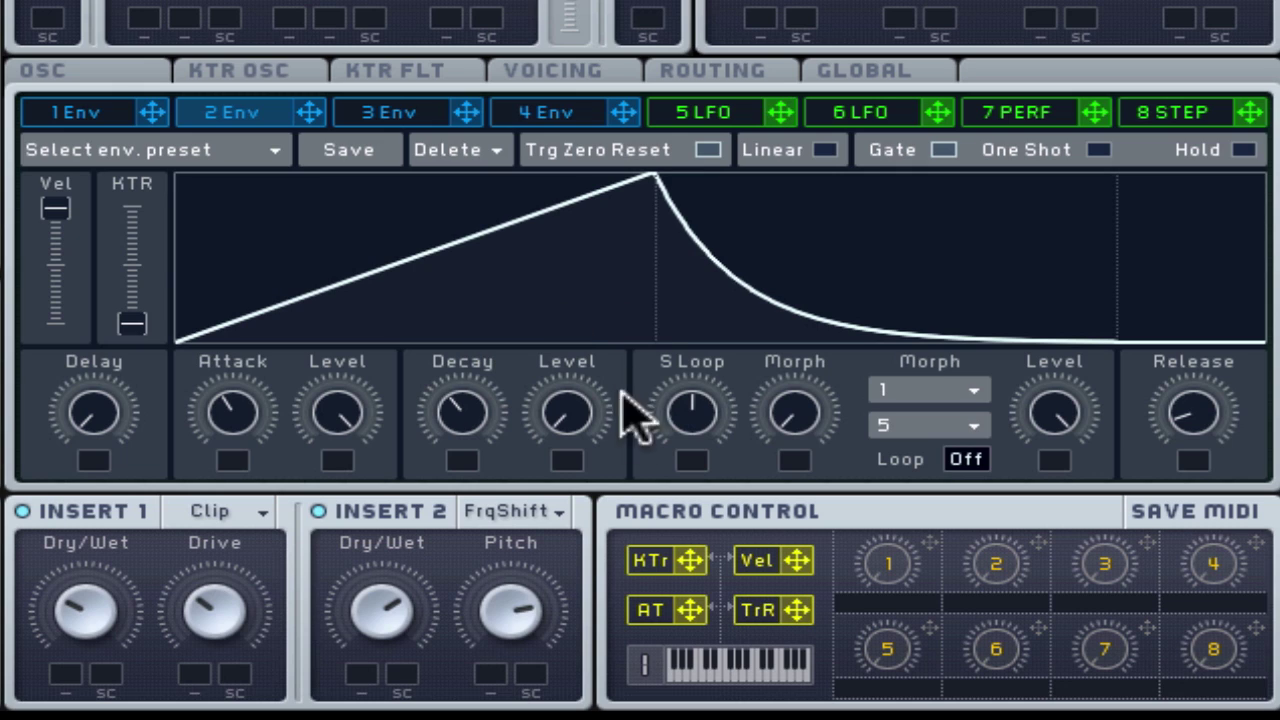
Raise envelope 2's decay-section Level to full sustain and lengthen its attack slightly.
drag(580, 443, 594, 114)
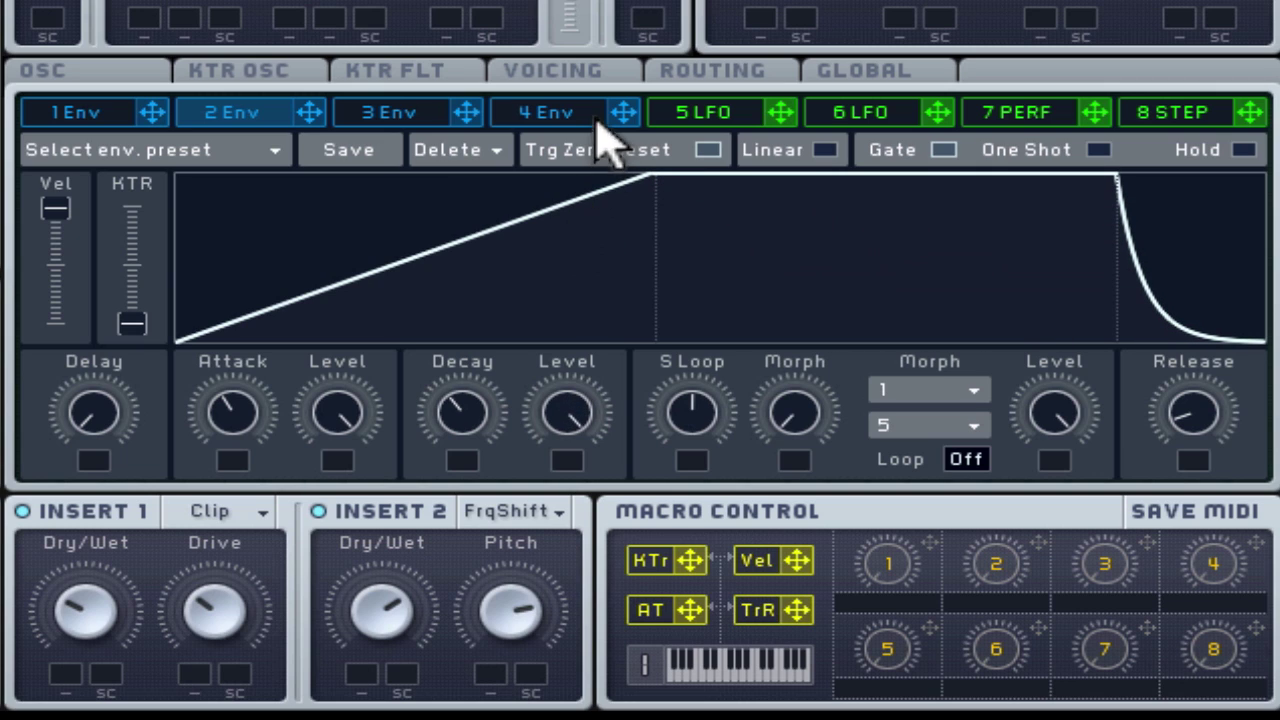
drag(226, 423, 227, 410)
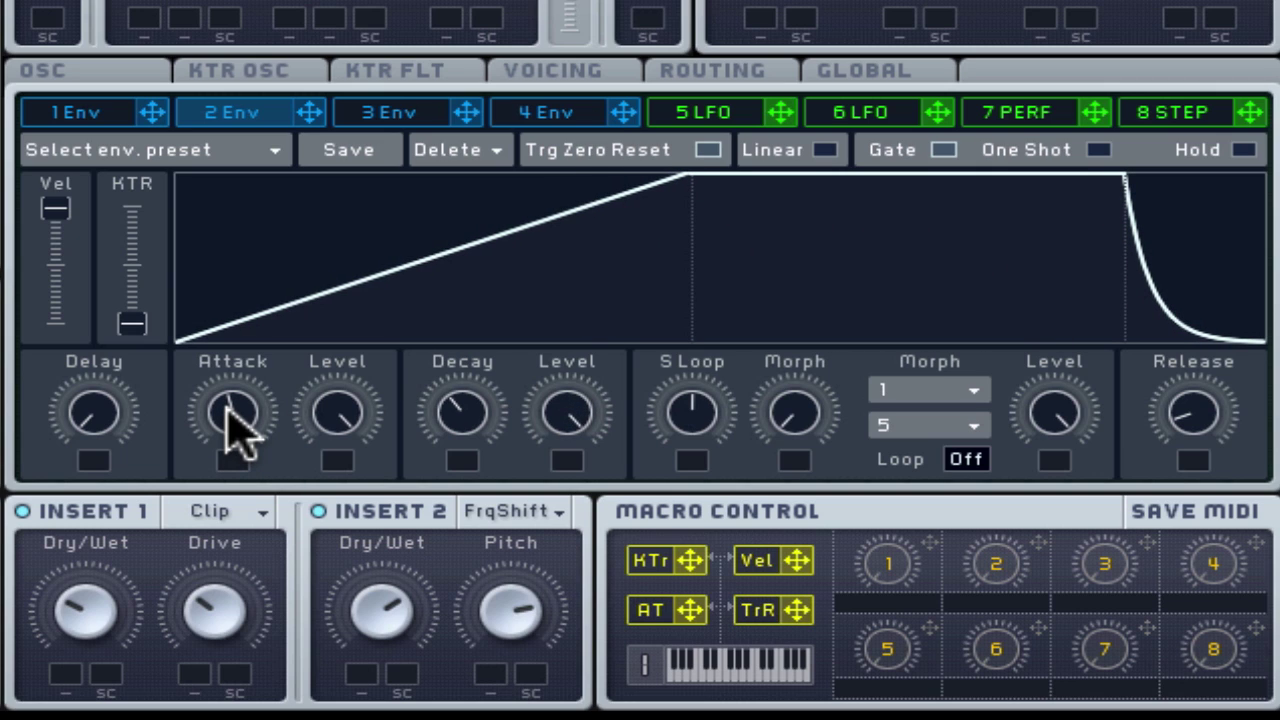
drag(283, 423, 227, 404)
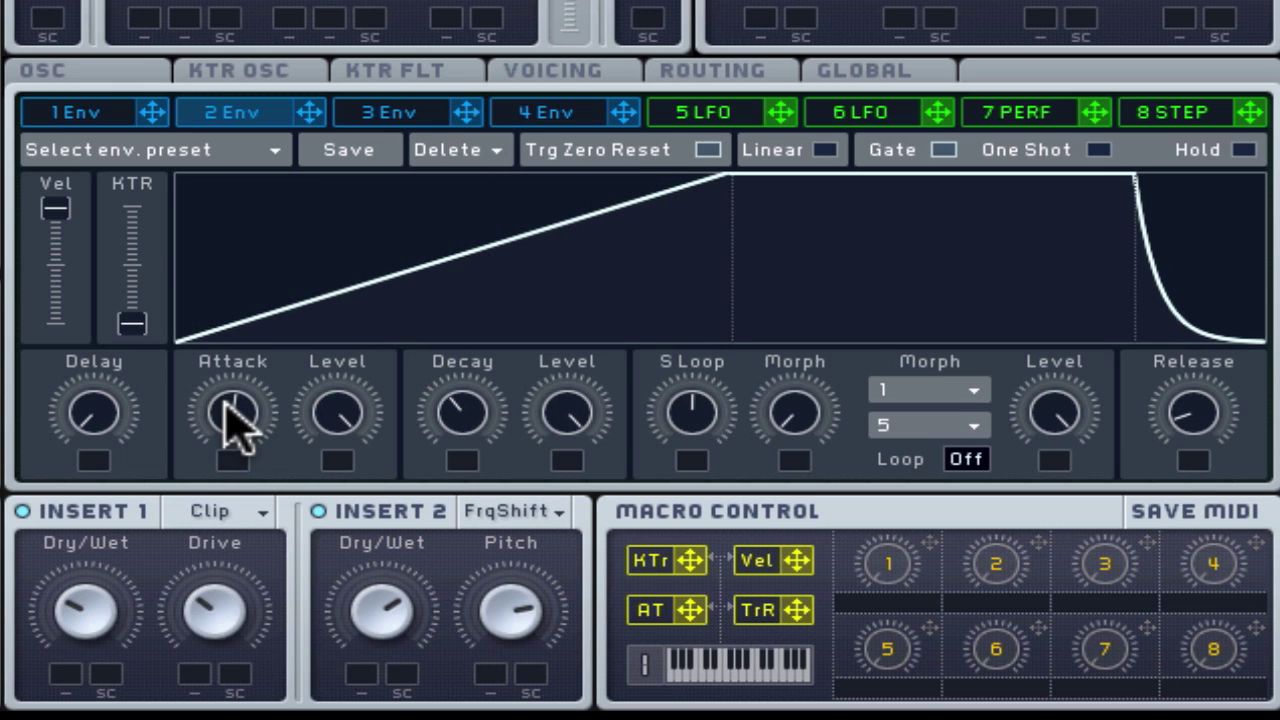
Switch the modulation section from envelope 2 to the LFO 5 page.
click(728, 118)
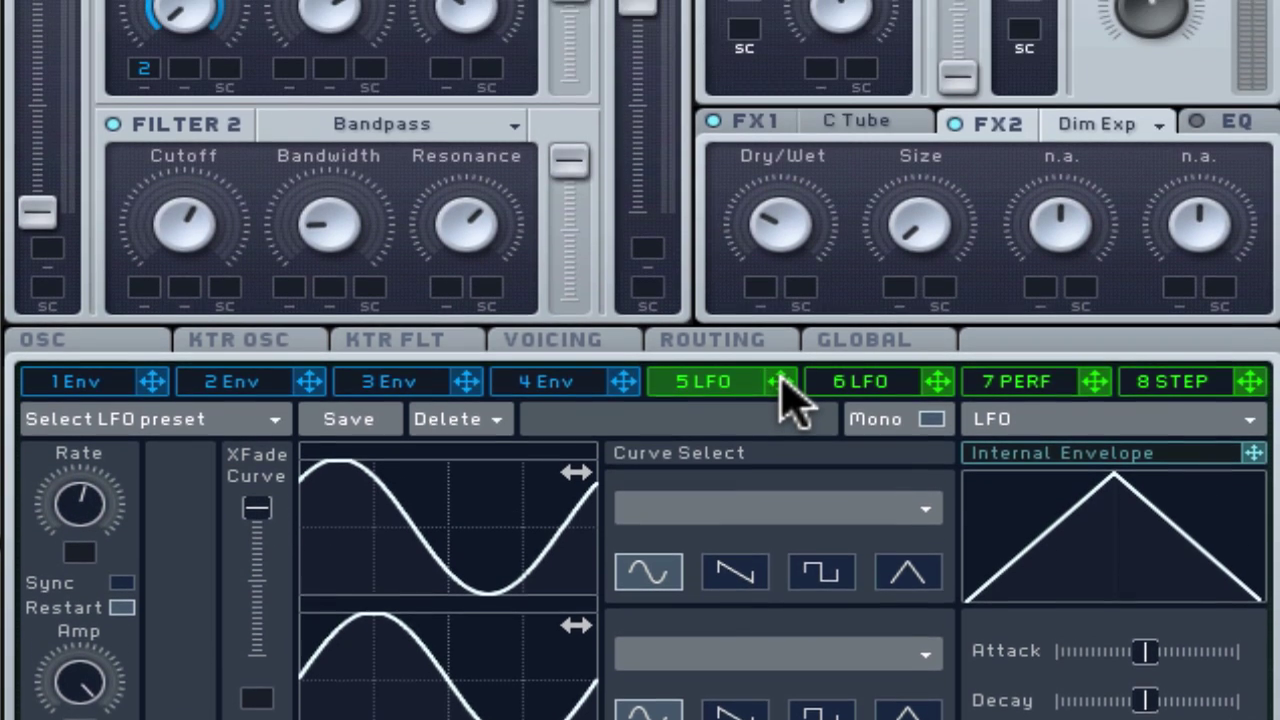
Route LFO 5 to Filter 1 Cutoff's first mod slot and turn its Rate down.
drag(779, 385, 150, 83)
drag(148, 190, 148, 190)
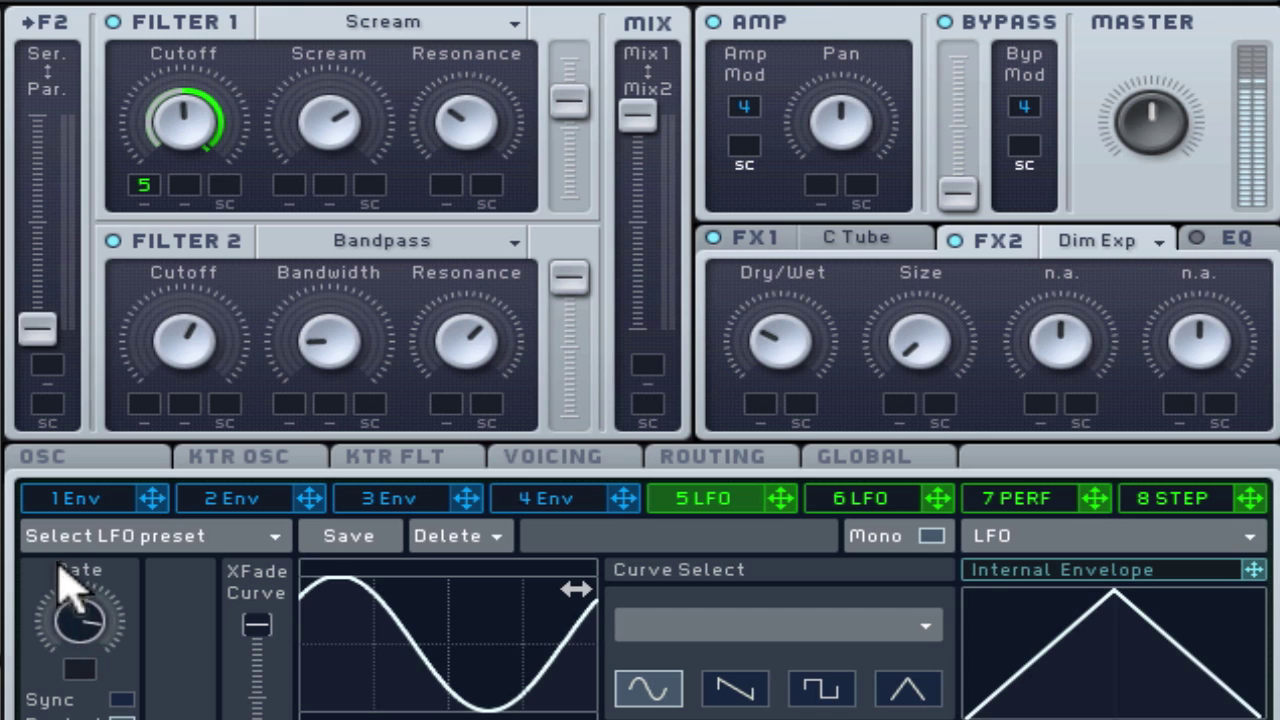
drag(58, 566, 63, 606)
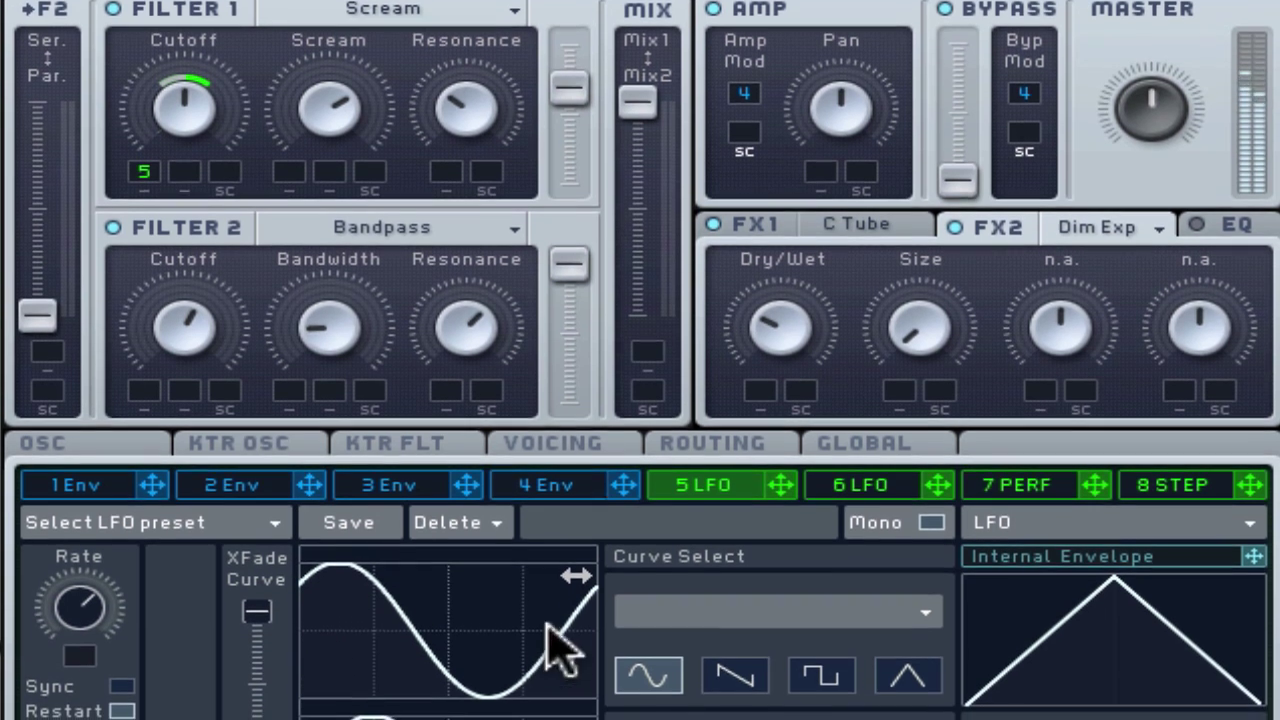
Sync LFO 5 to tempo at a 2/16 ratio and widen its Filter 1 Cutoff modulation depth.
click(233, 490)
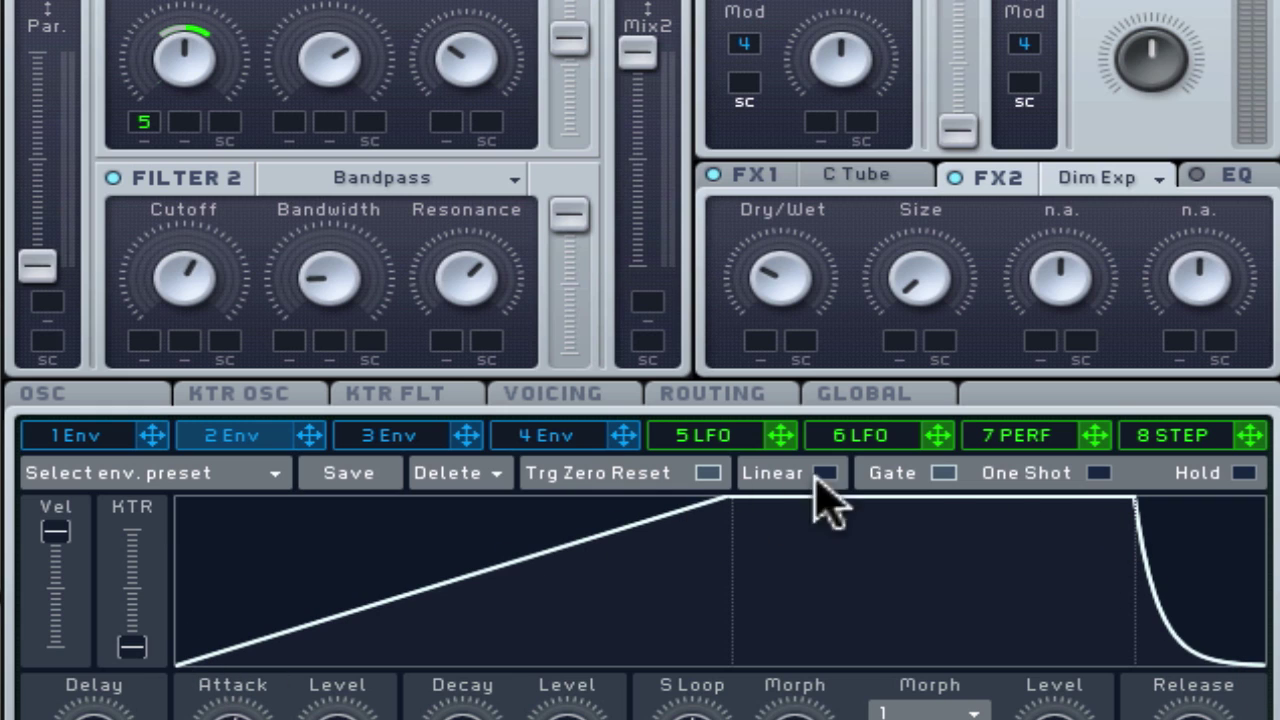
click(702, 434)
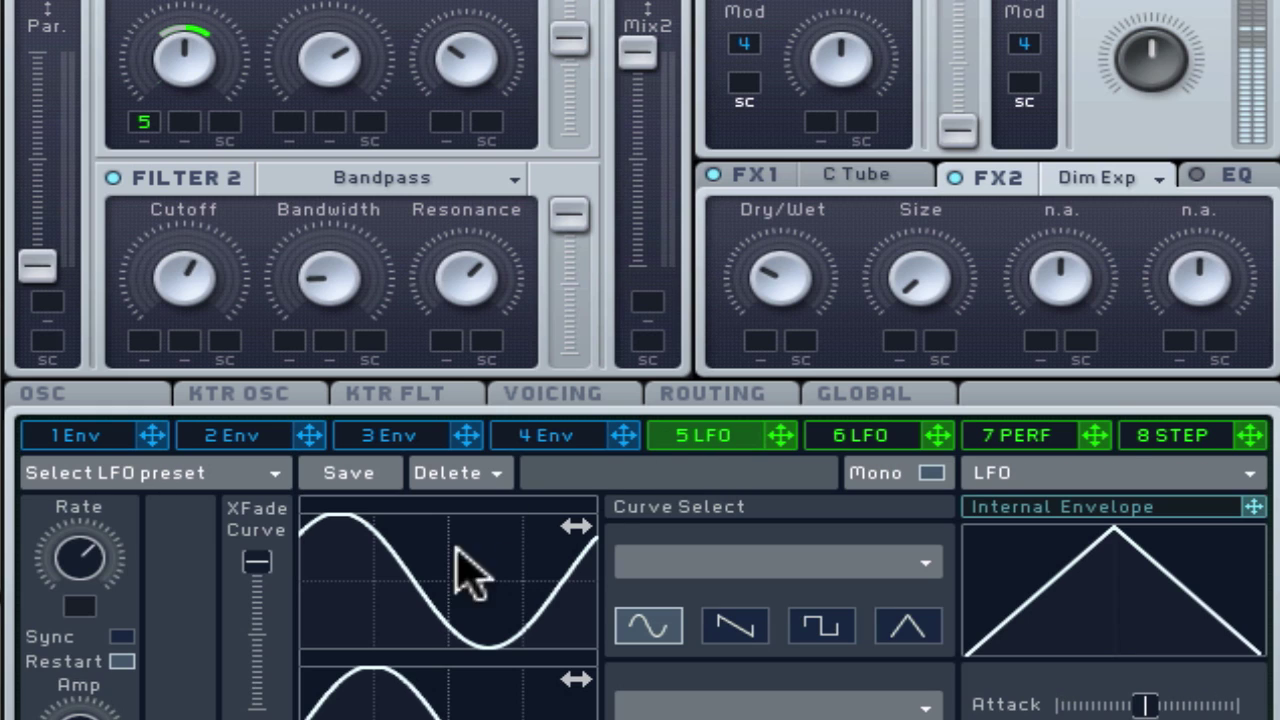
click(122, 636)
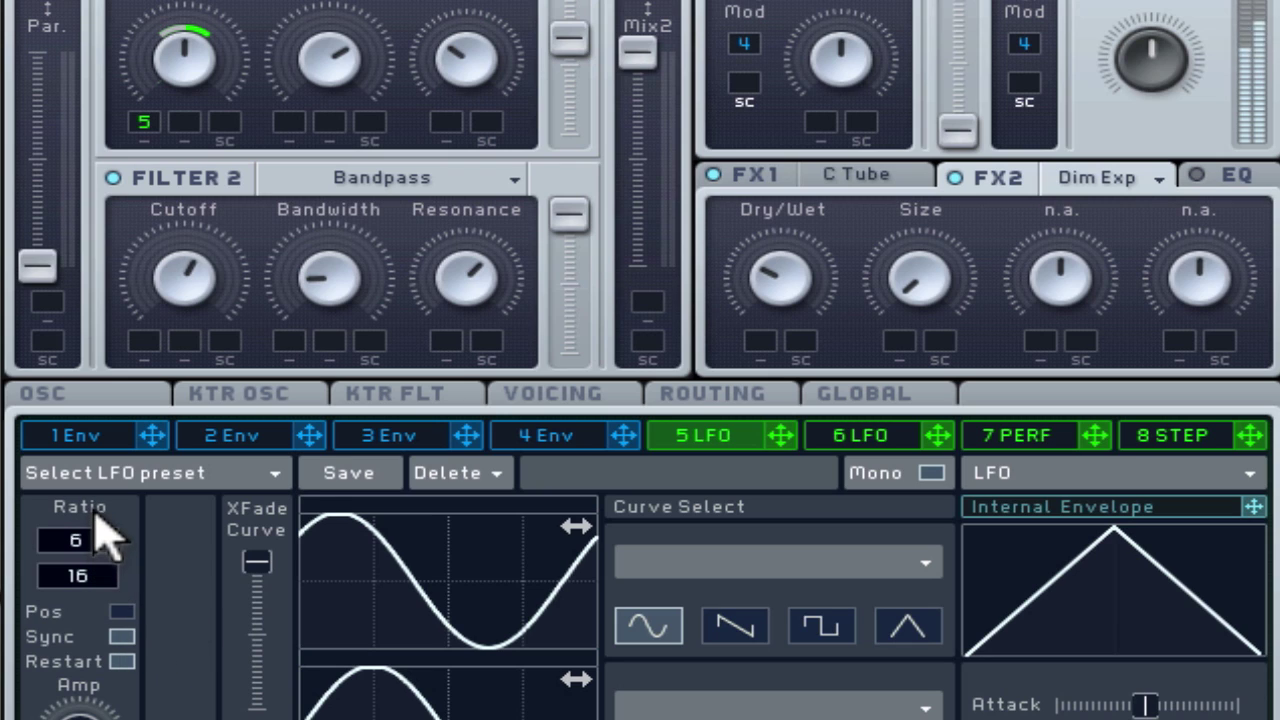
drag(108, 540, 104, 580)
drag(148, 122, 160, 92)
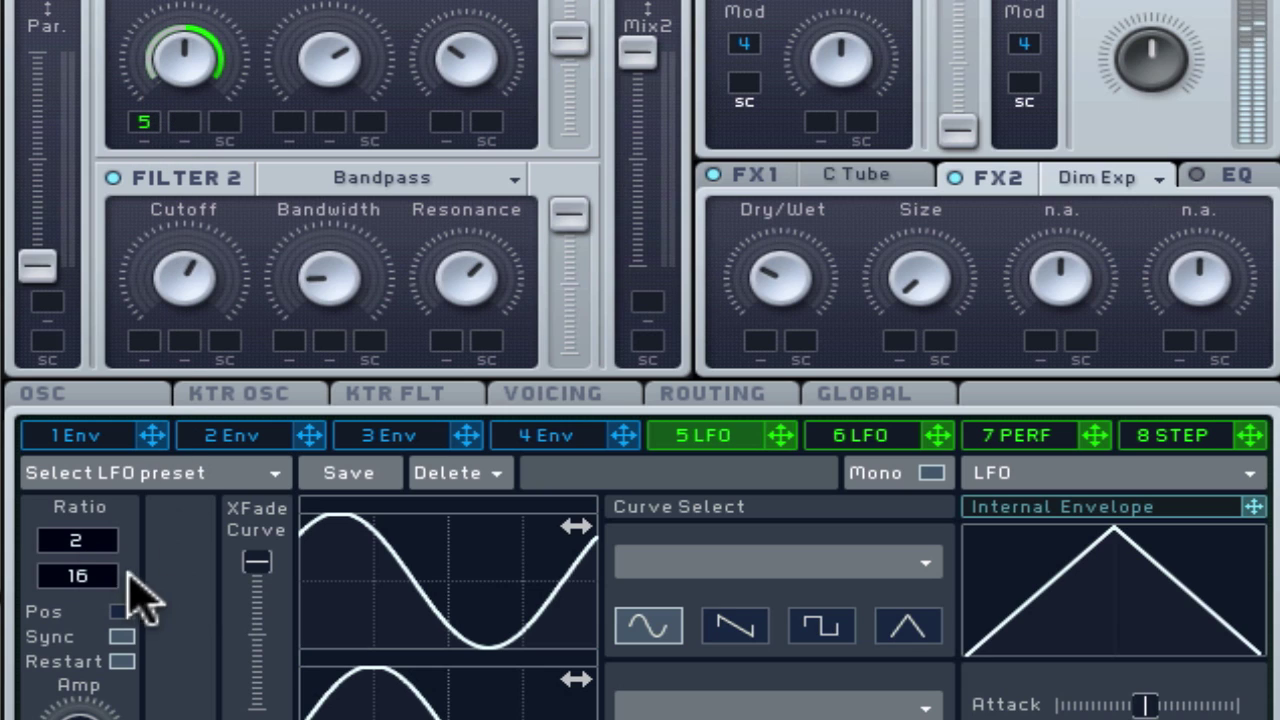
Raise the LFO 5 ratio numerator from 2 to 4, making it 4/16.
scroll(90, 535, up, 2)
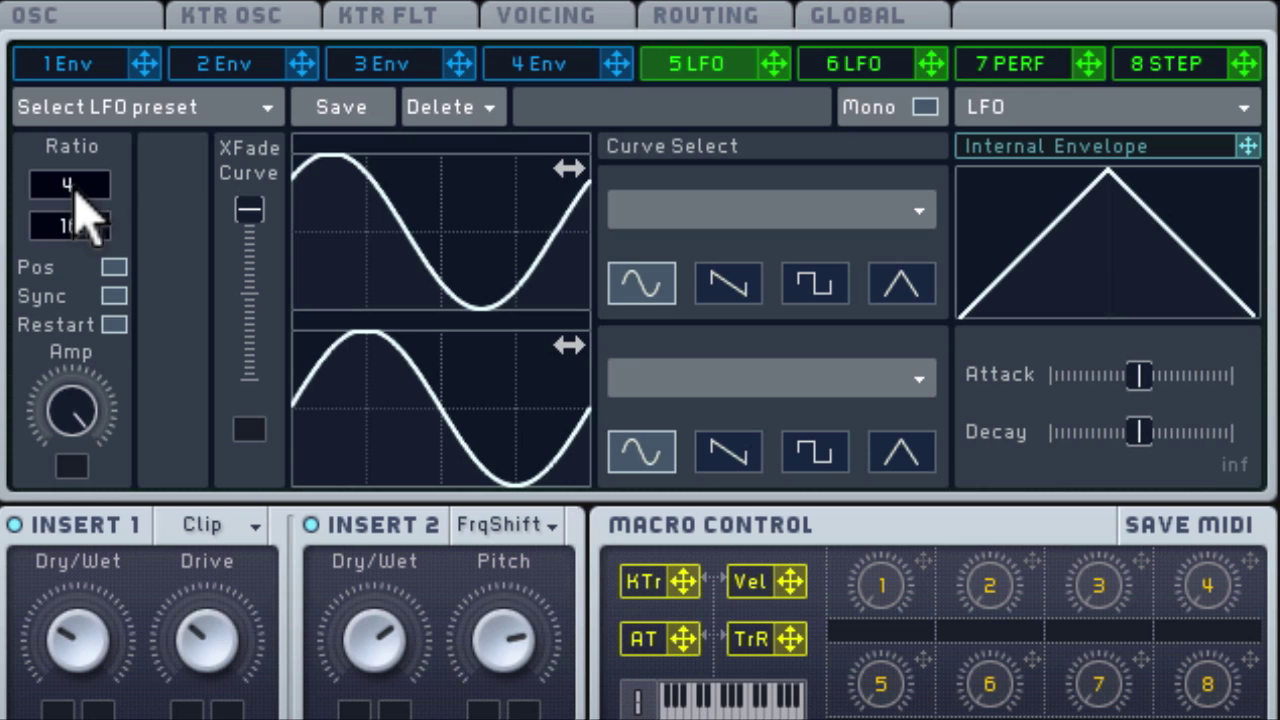
Audition saw, square, triangle and sine shapes for LFO 5's upper curve while raising the ratio.
drag(76, 182, 88, 210)
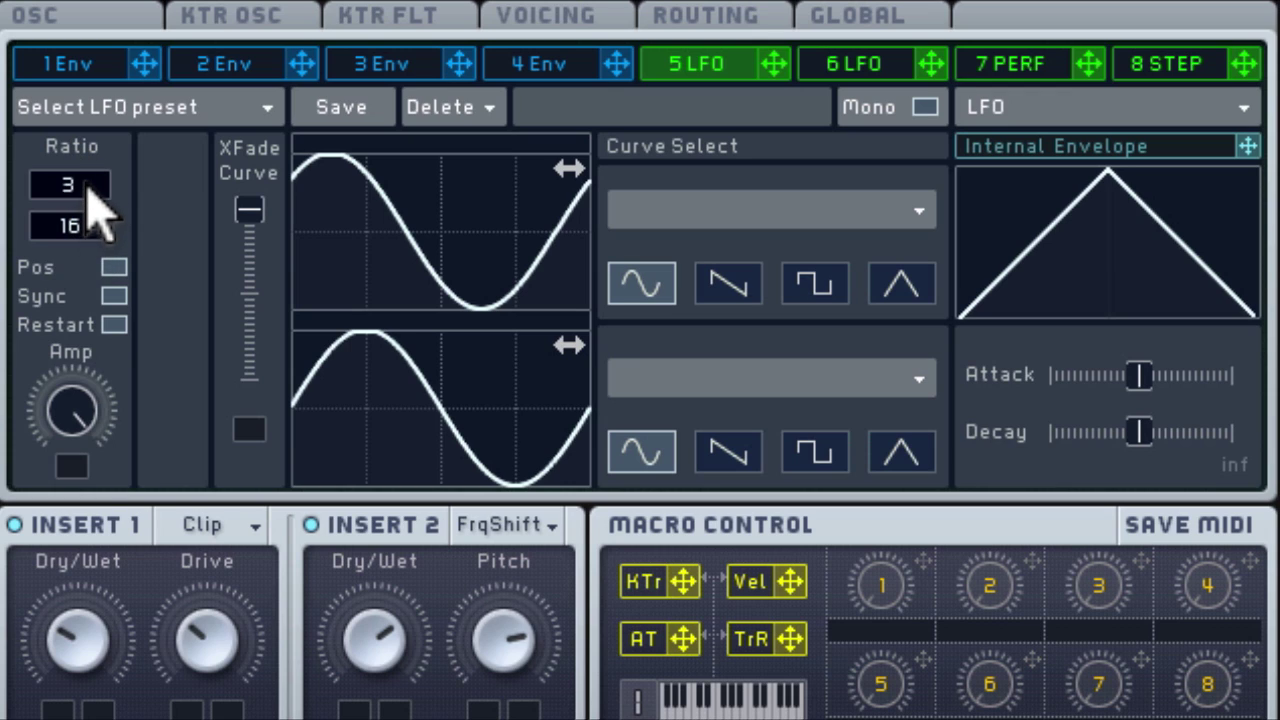
drag(84, 222, 83, 205)
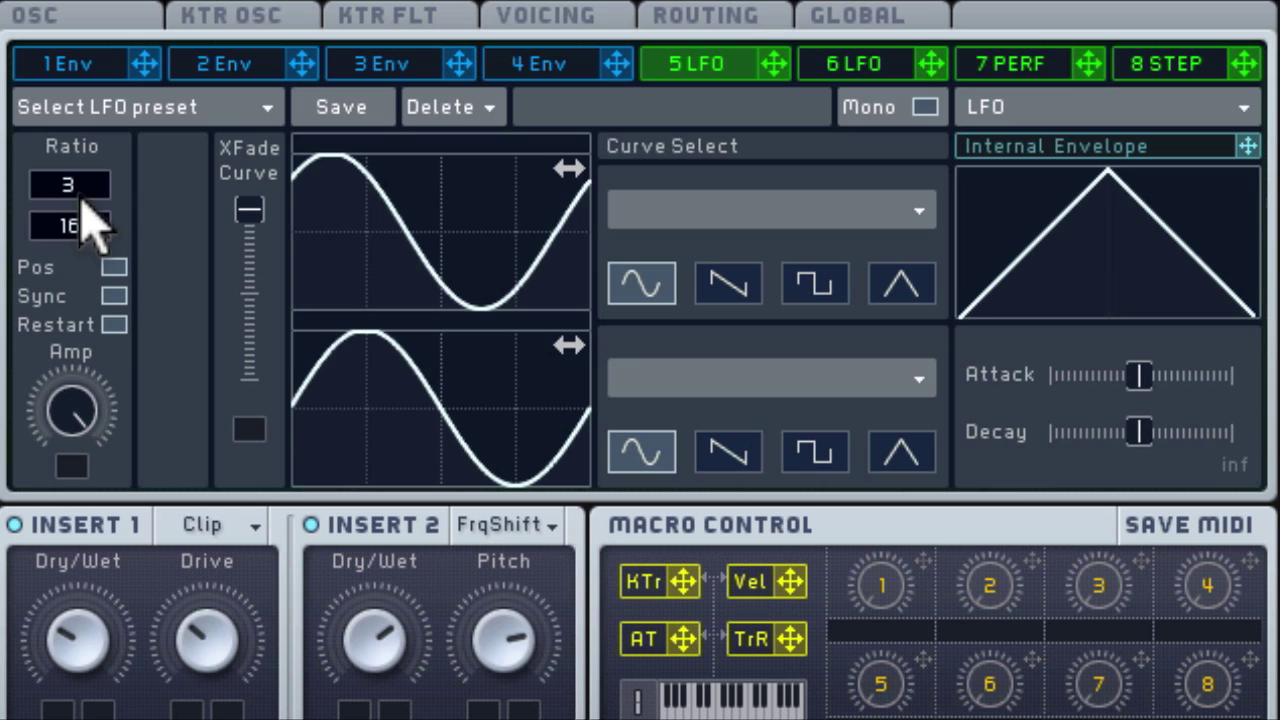
click(724, 292)
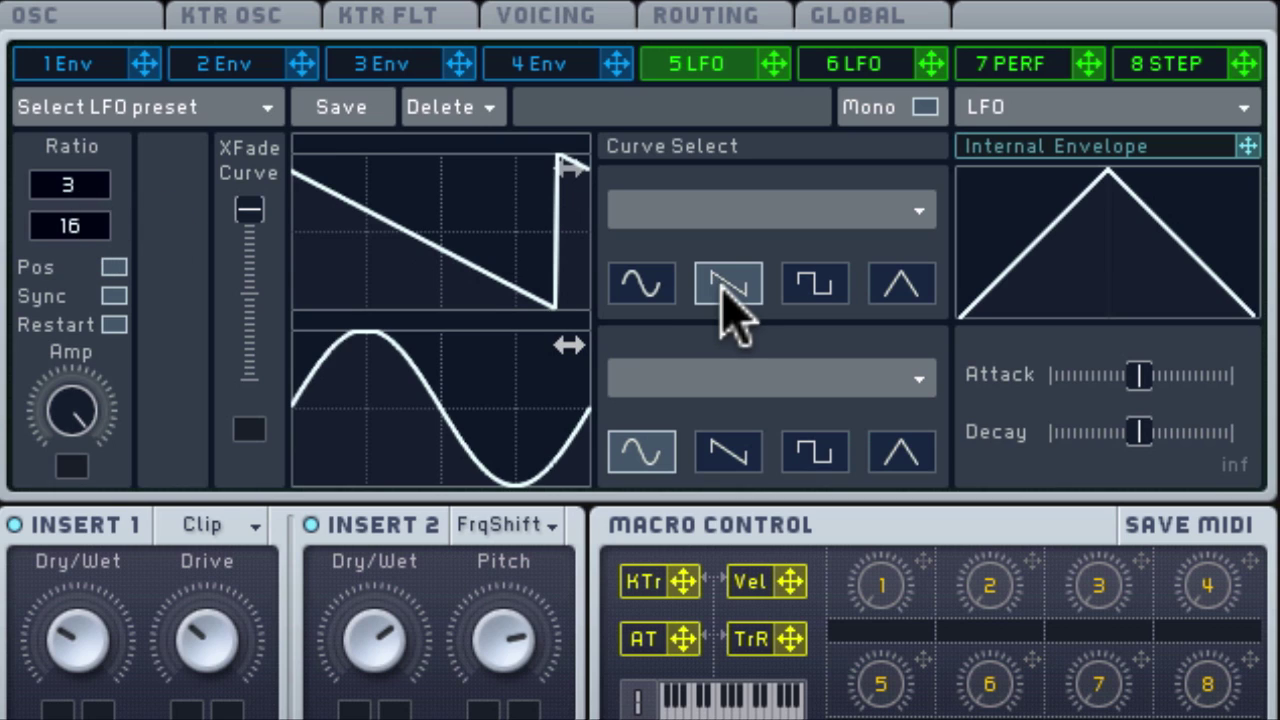
click(816, 292)
click(892, 300)
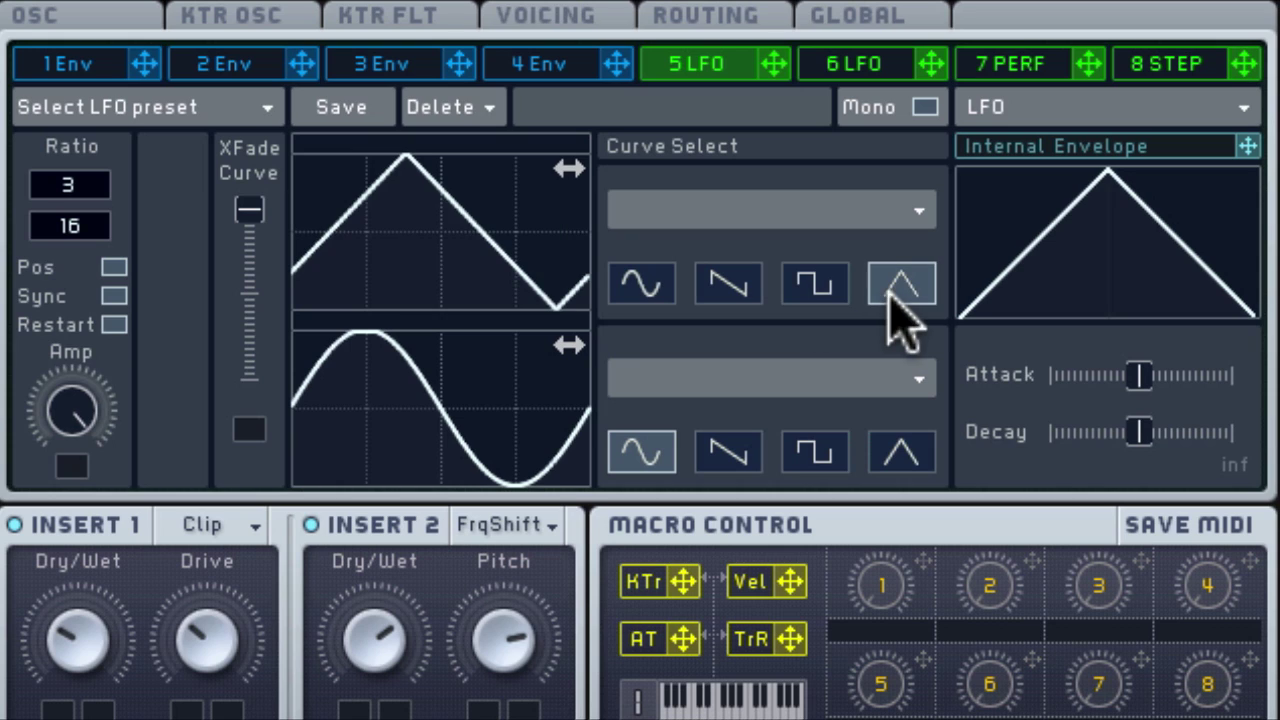
click(662, 305)
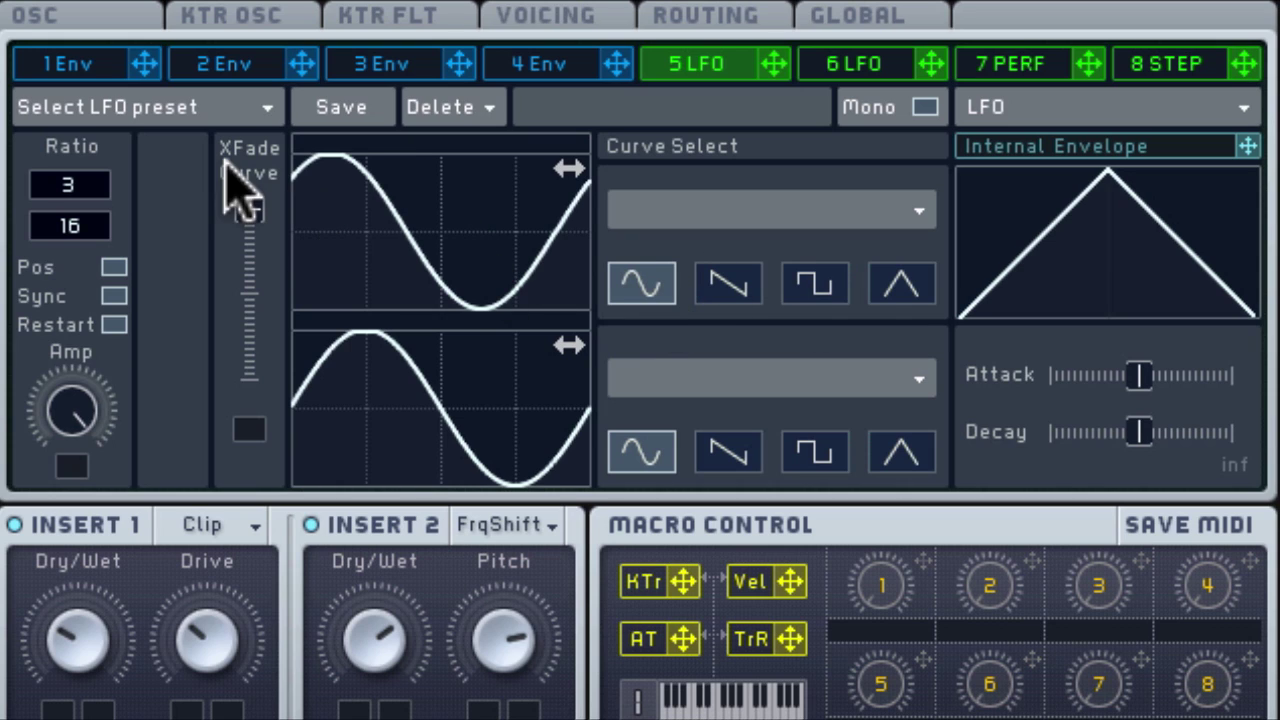
Set a 1/16 ratio, choose a phase-shifted sawtooth upper curve, and adjust LFO 5's amplitude.
drag(93, 170, 93, 208)
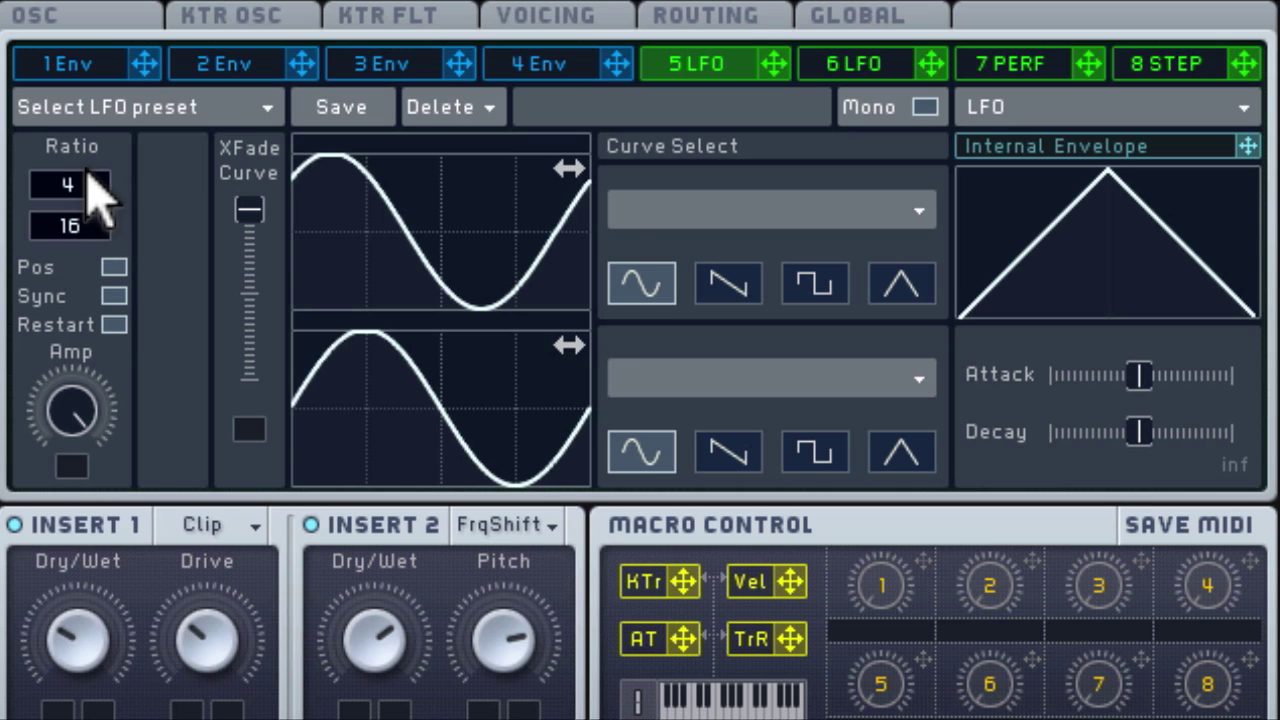
click(729, 290)
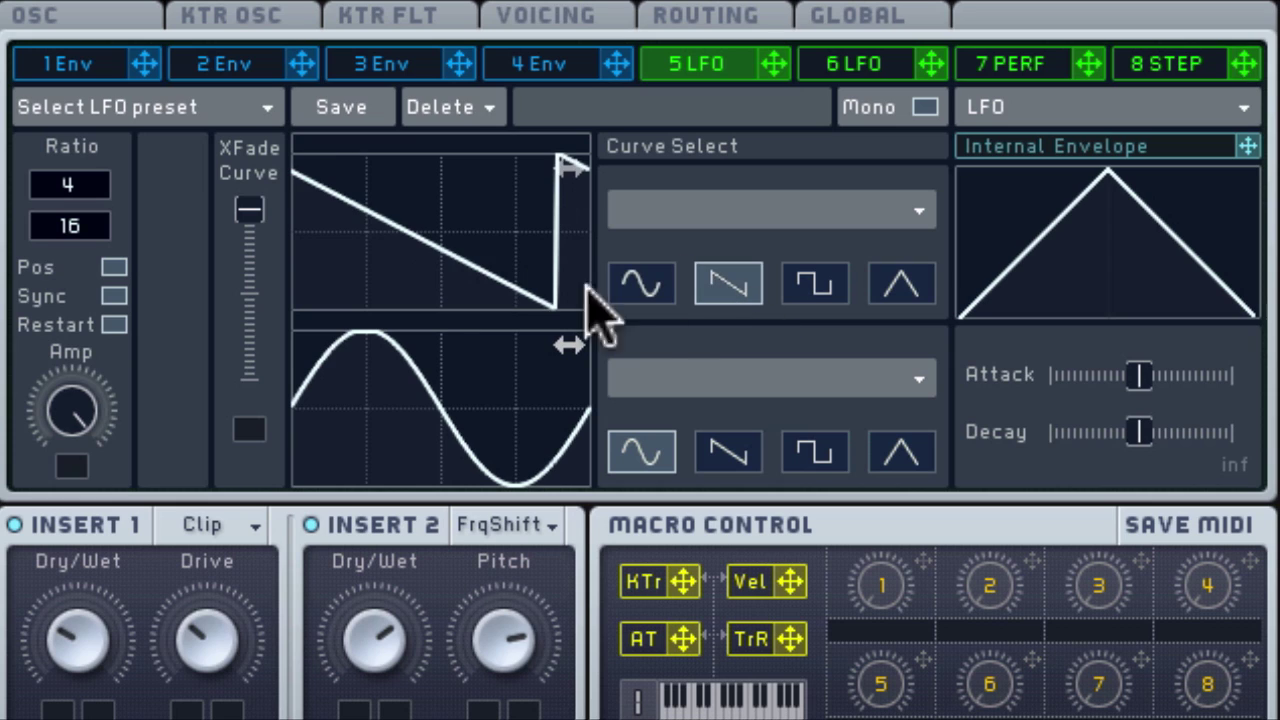
drag(508, 266, 557, 271)
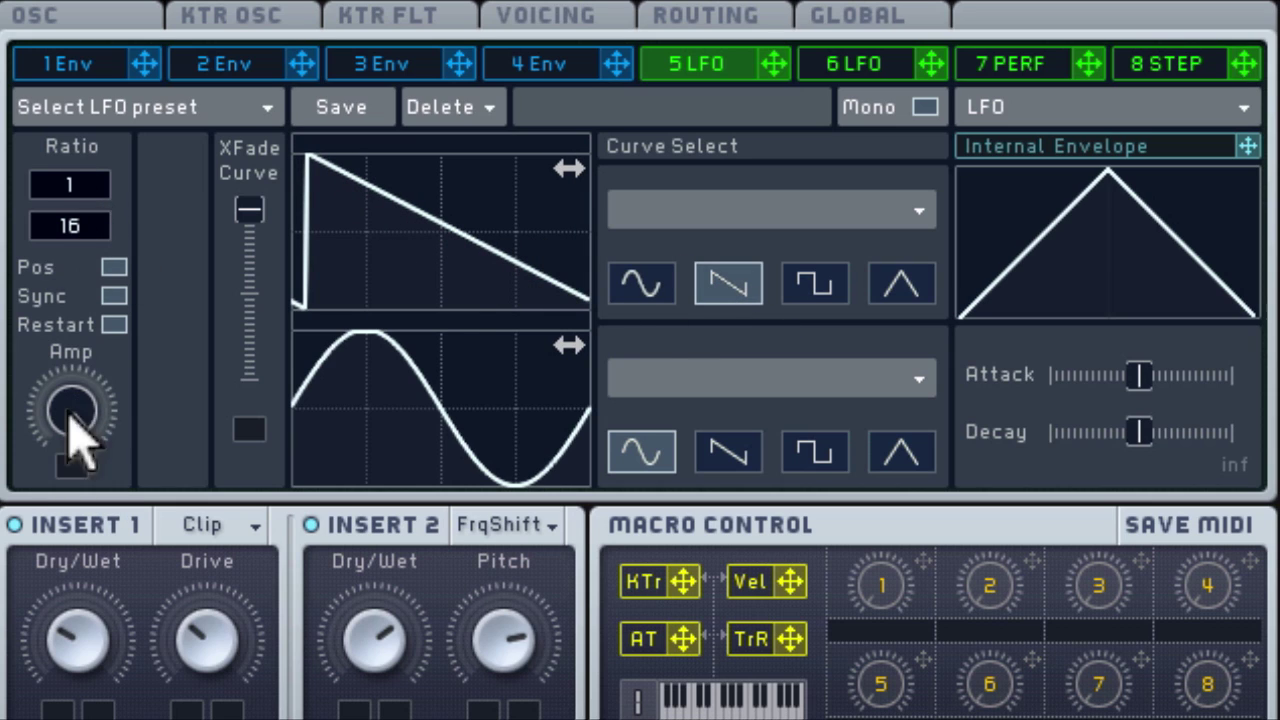
drag(71, 434, 51, 703)
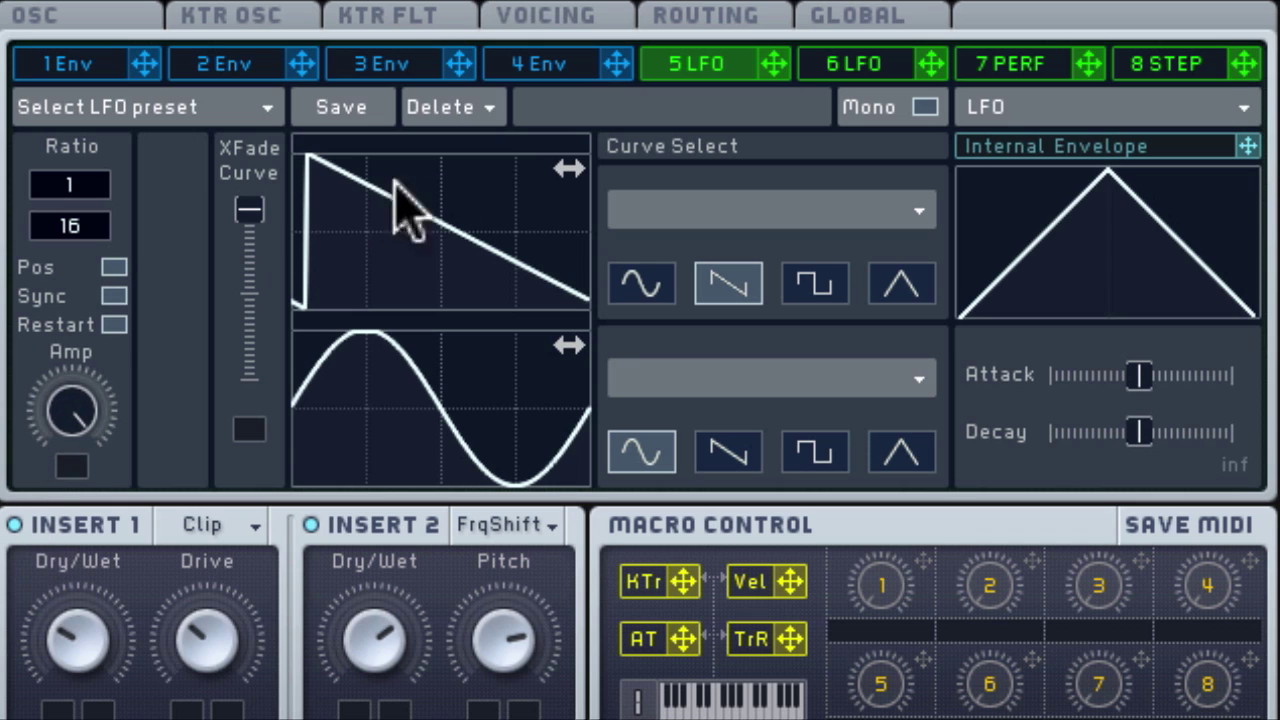
Make LFO 5's upper curve a phase-adjusted square wave at a 2/16 ratio with Pos enabled.
drag(320, 223, 523, 243)
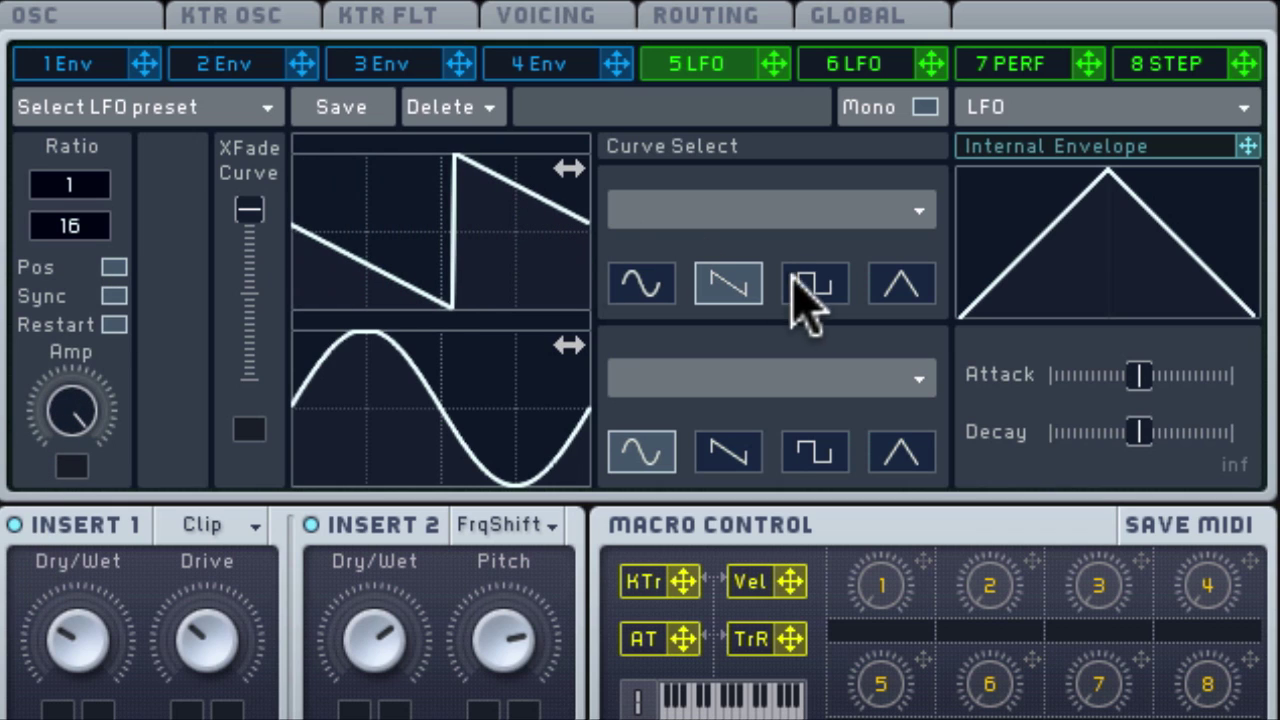
drag(466, 189, 503, 217)
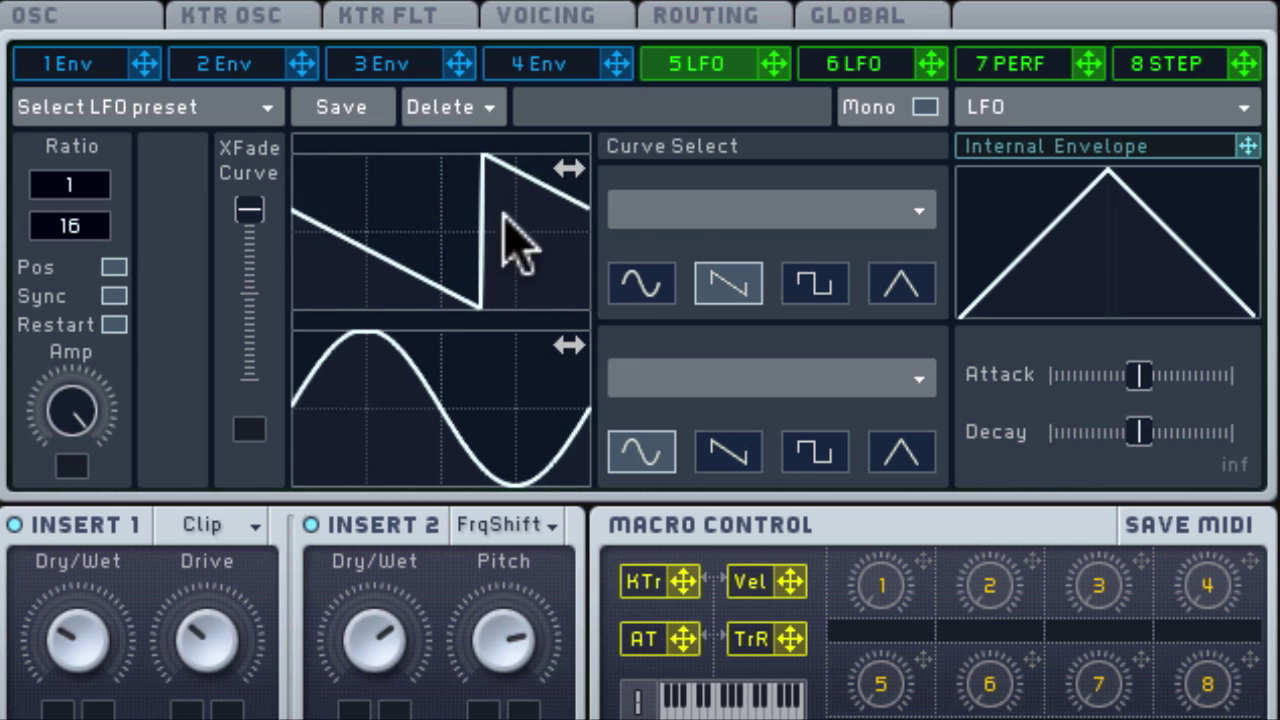
click(786, 272)
drag(520, 280, 370, 257)
drag(112, 198, 95, 180)
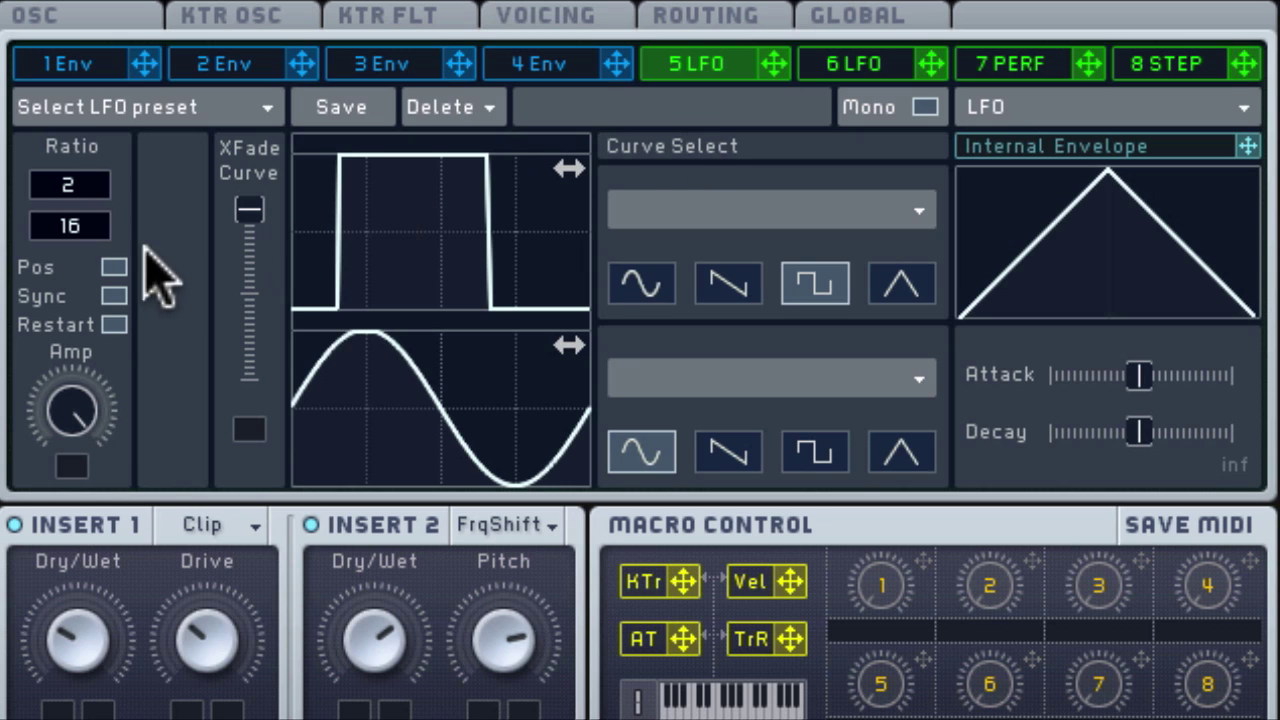
click(113, 268)
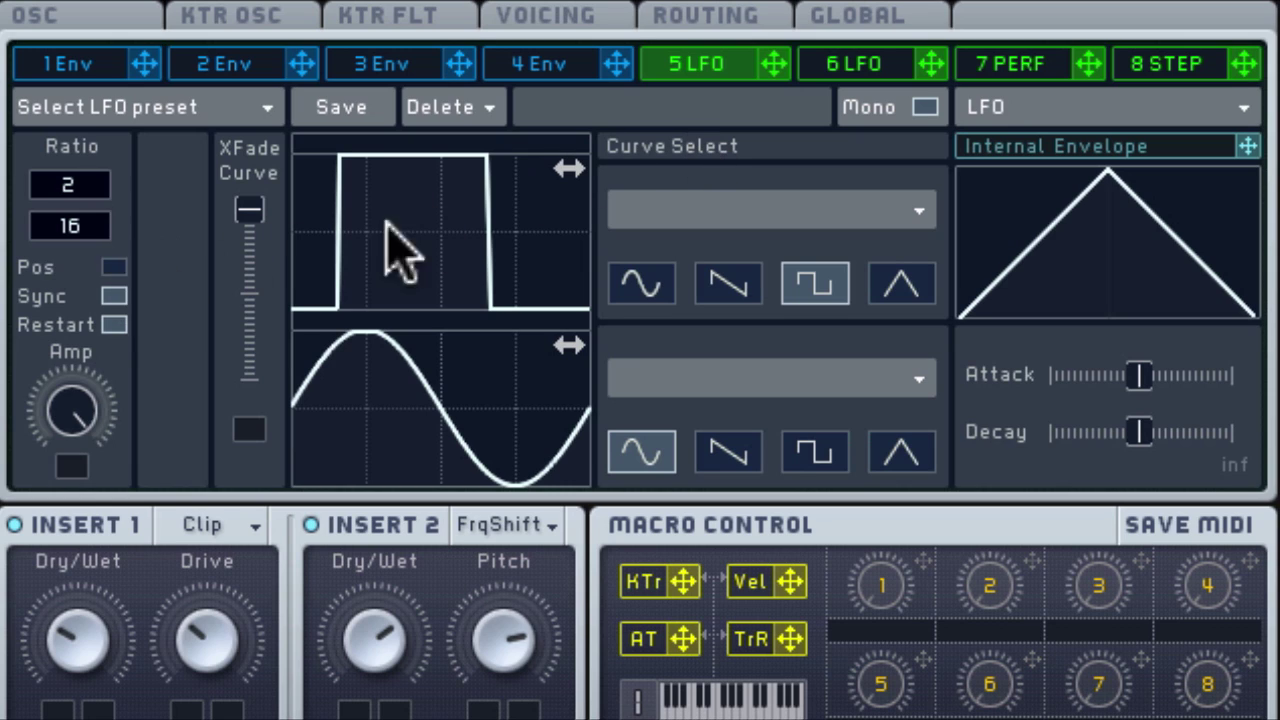
Disable LFO 5 sync, route it to Filter 2 Cutoff, and move the filter Mix toward Filter 2.
click(113, 296)
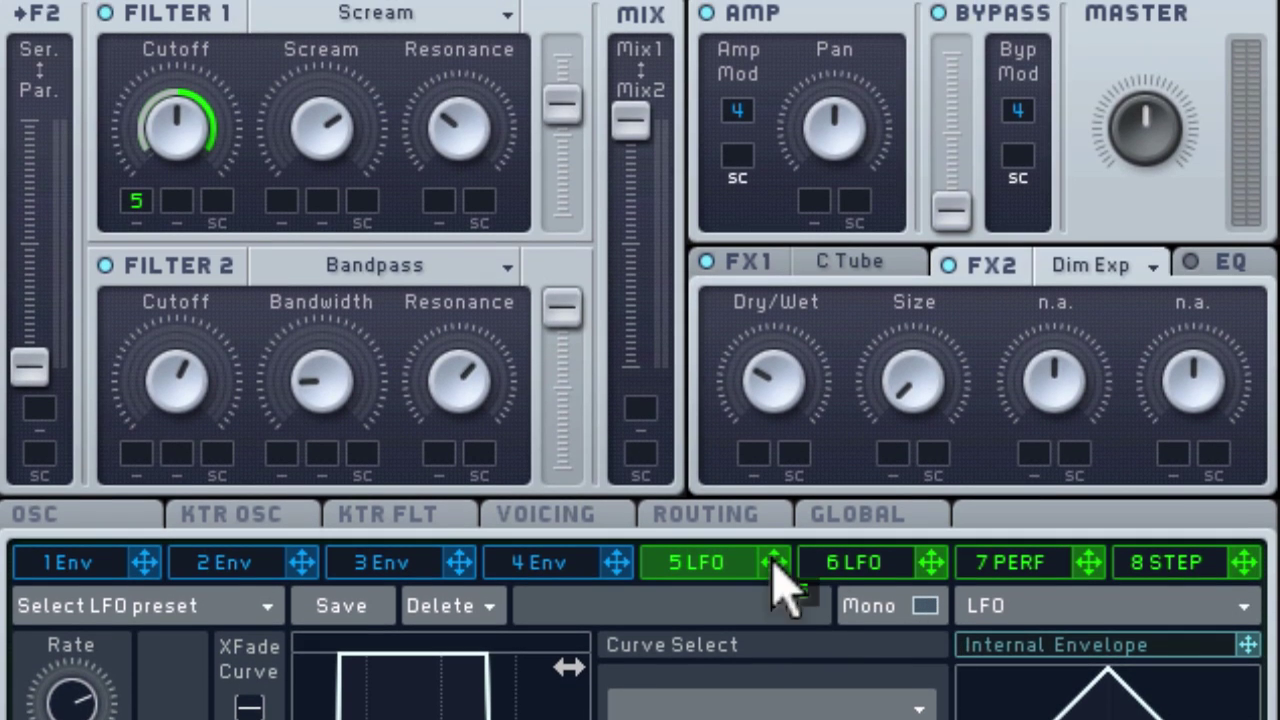
drag(775, 567, 146, 463)
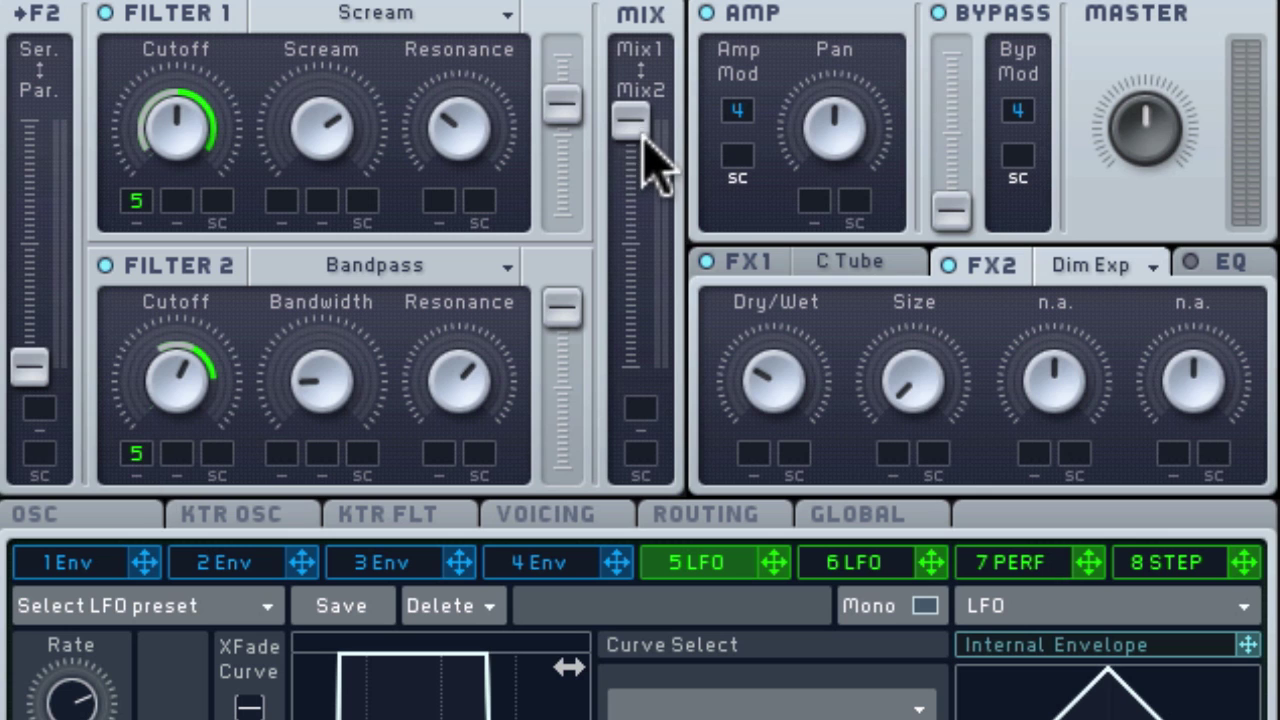
drag(630, 122, 640, 355)
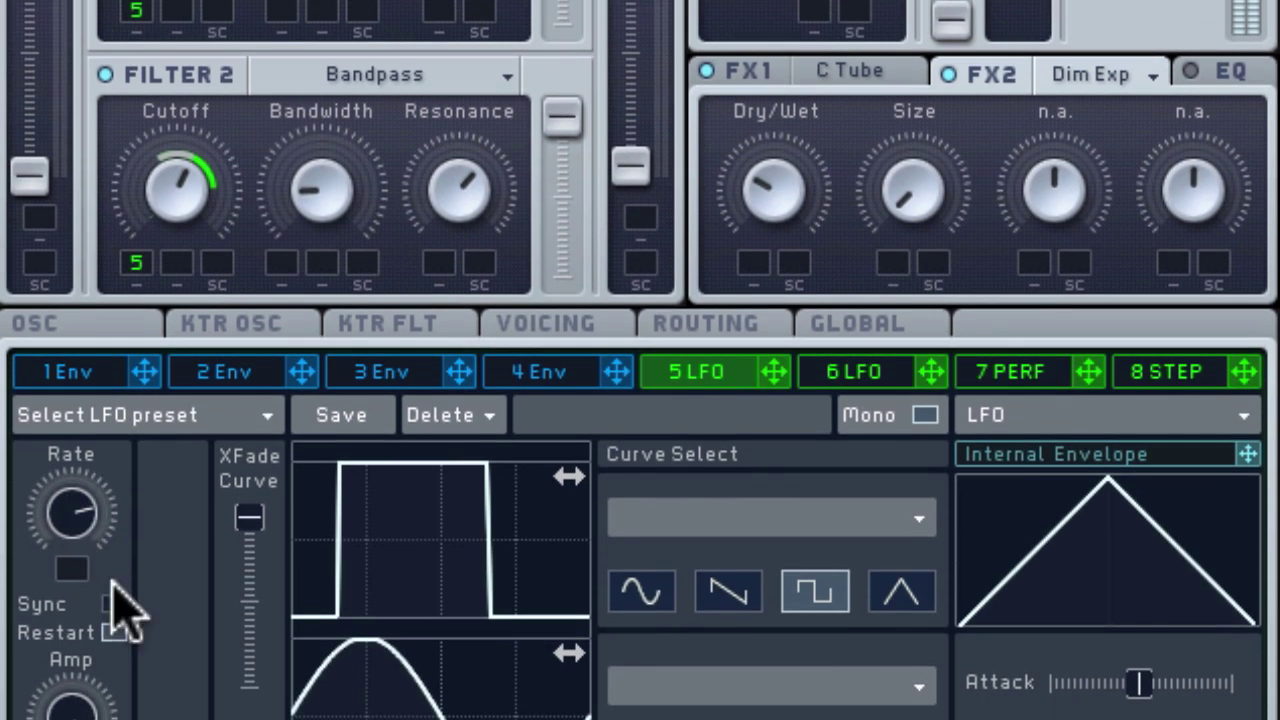
Re-enable LFO 5 tempo sync at 1/24 and lower Filter 2's Cutoff slightly.
click(114, 604)
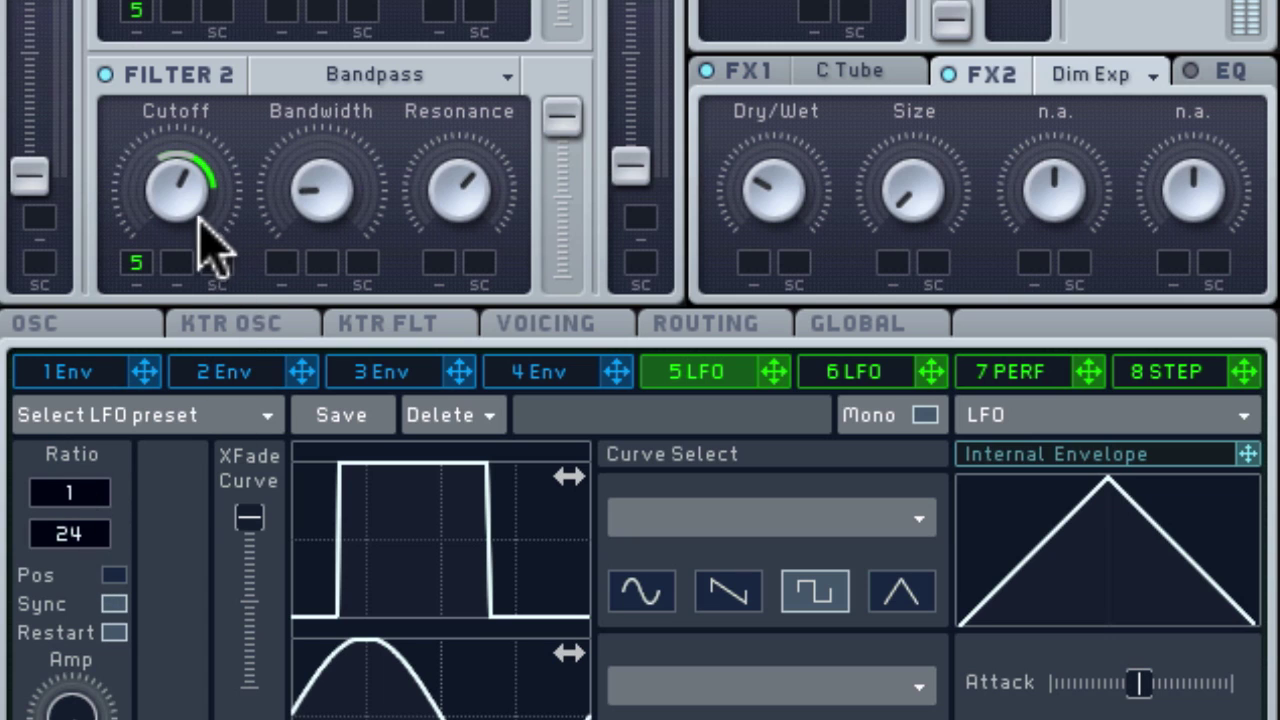
drag(194, 217, 183, 241)
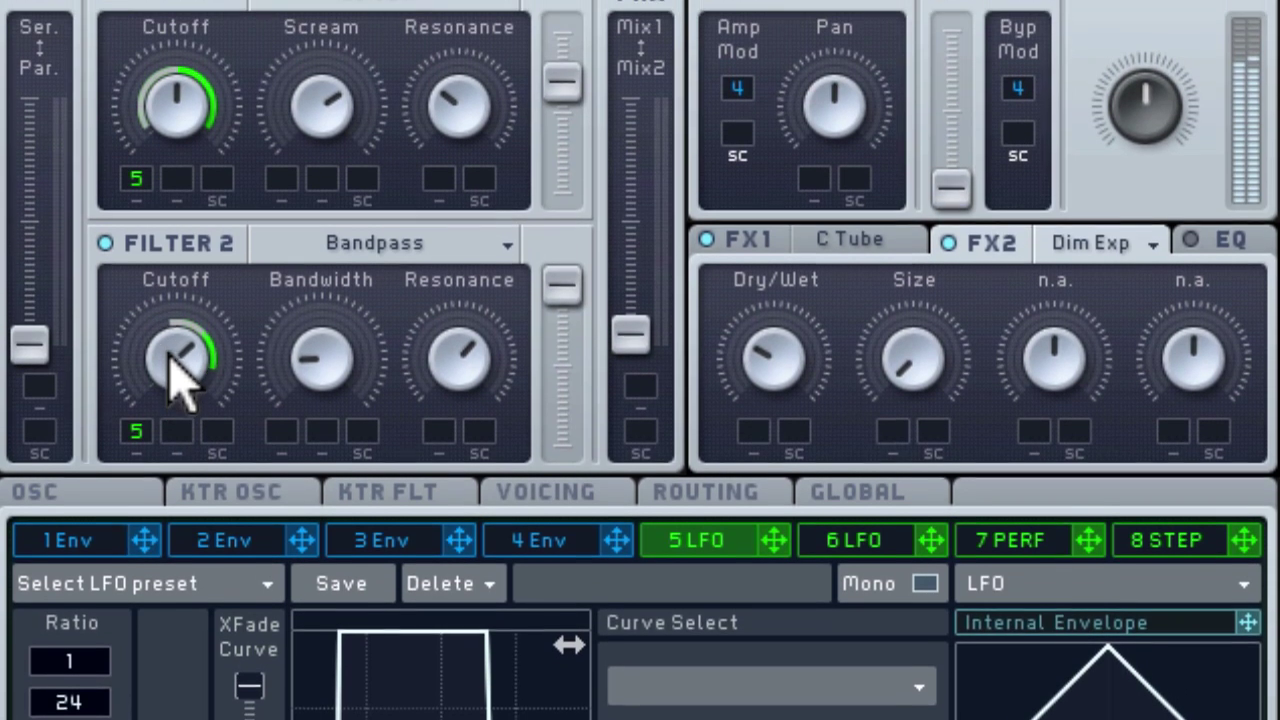